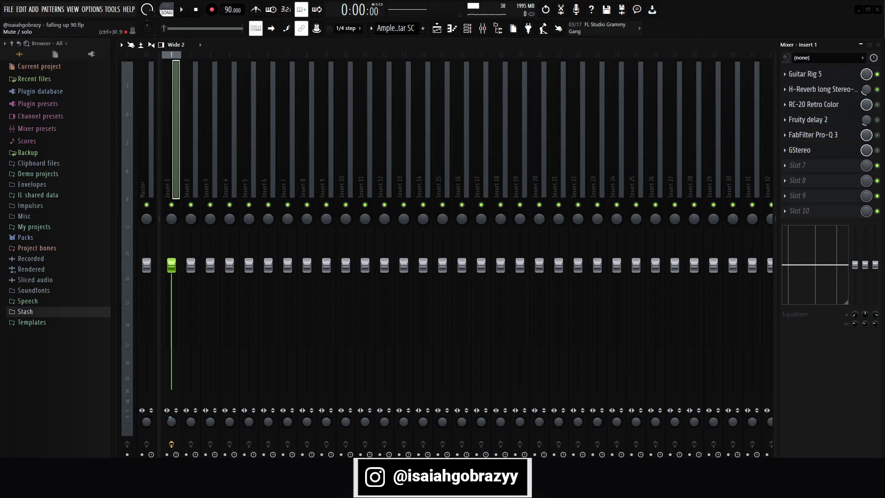
Show the playlist and play back the Ample Guitar SC pattern on Track 6
{"action": "key", "text": "F5"}
{"action": "key", "text": "space"}
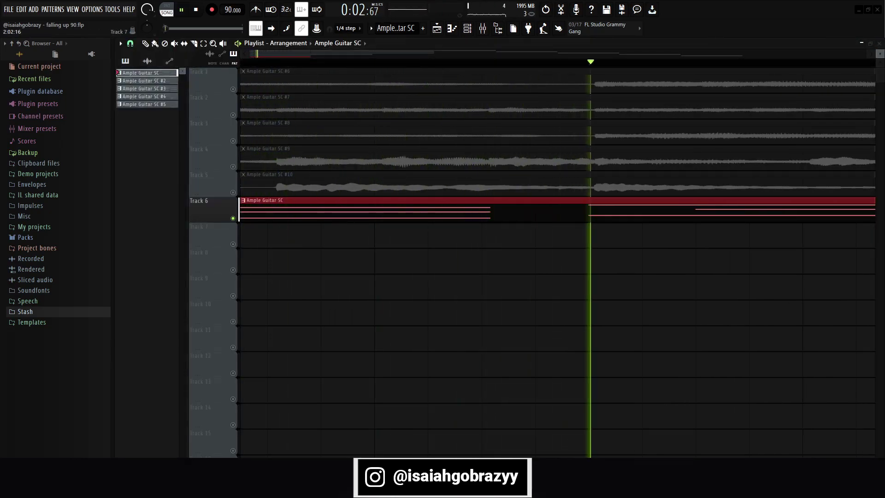
{"action": "scroll", "coordinate": [669, 235], "scroll_direction": "down", "scroll_amount": 4}
{"action": "scroll", "coordinate": [558, 258], "scroll_direction": "down", "scroll_amount": 4}
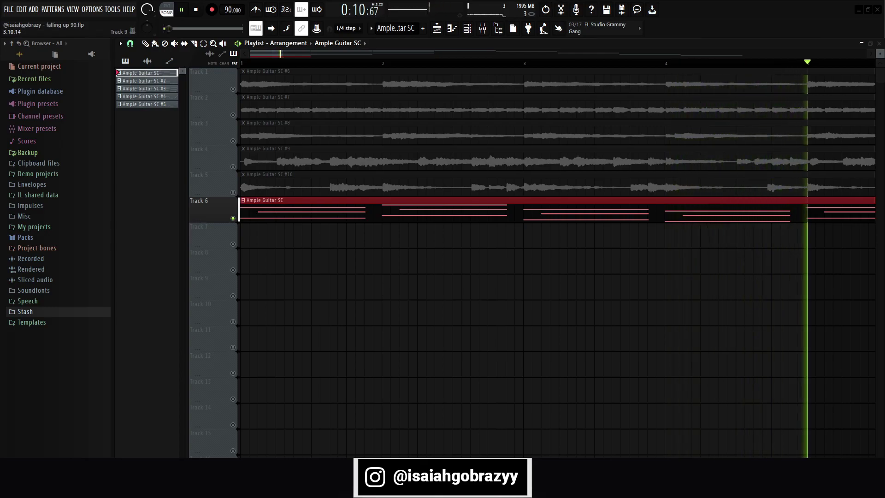
{"action": "scroll", "coordinate": [558, 258], "scroll_direction": "down", "scroll_amount": 2}
{"action": "key", "text": "space"}
{"action": "scroll", "coordinate": [558, 258], "scroll_direction": "up", "scroll_amount": 2}
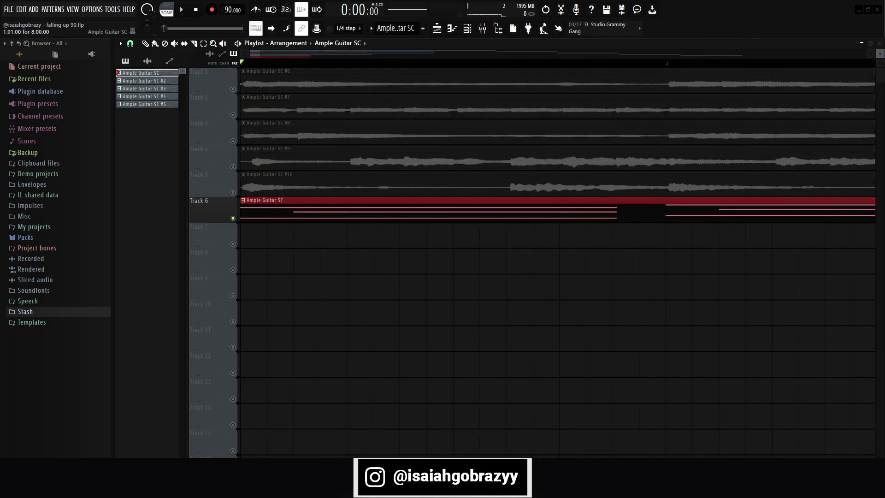
Open the Track 6 Ample Guitar SC pattern in the piano roll, audition its opening chord and return to the playlist
{"action": "double_click", "coordinate": [286, 214]}
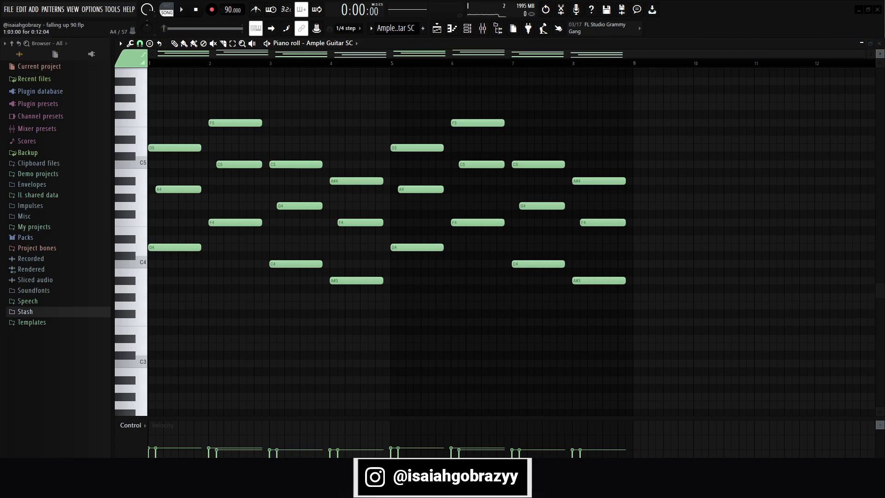
{"action": "key", "text": "space"}
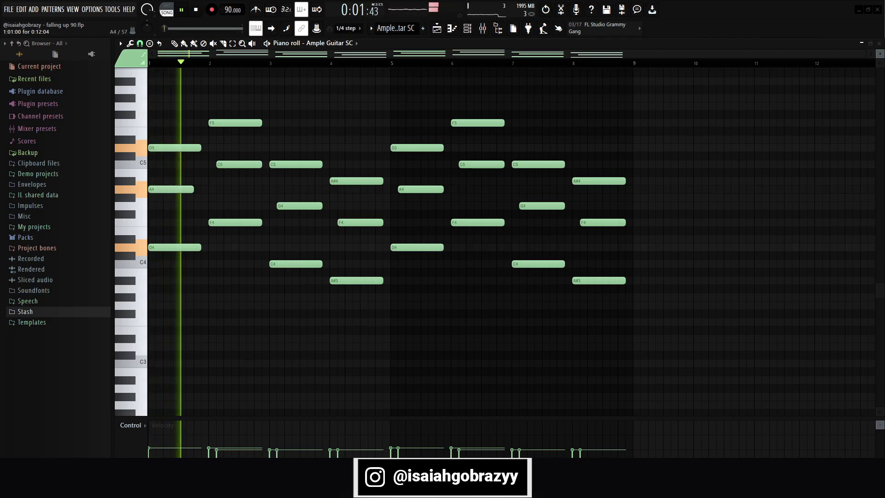
{"action": "key", "text": "space"}
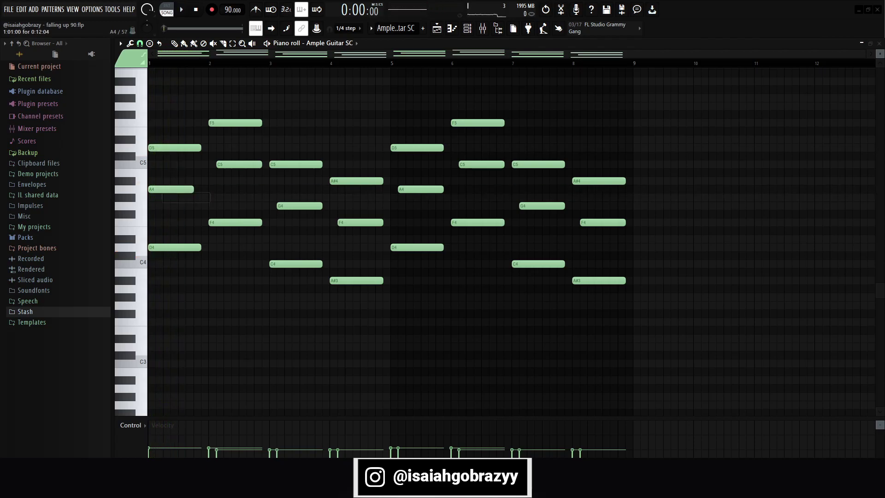
{"action": "key", "text": "space"}
{"action": "key", "text": "space"}
{"action": "key", "text": "F5"}
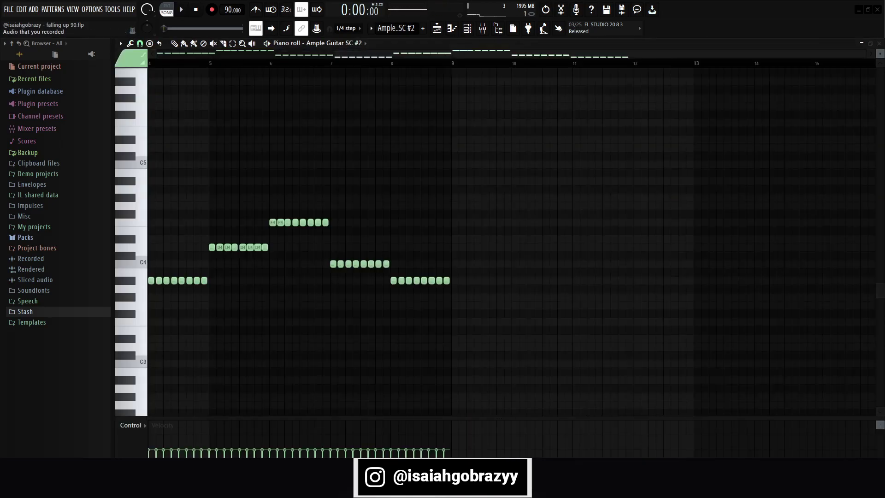
Examine the repeated single notes of the Ample Guitar SC #2 pattern in the piano roll, including a full note selection, and close it
{"action": "scroll", "coordinate": [511, 242], "scroll_direction": "up", "scroll_amount": 3}
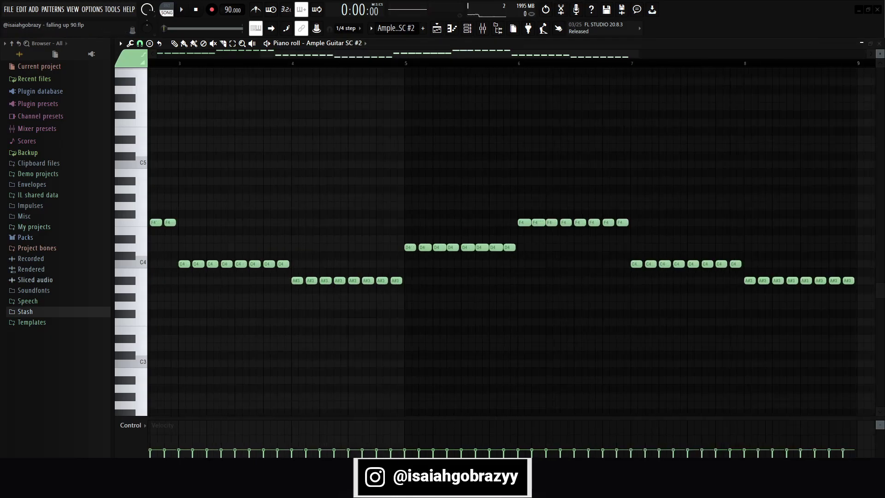
{"action": "scroll", "coordinate": [512, 242], "scroll_direction": "up", "scroll_amount": 2}
{"action": "scroll", "coordinate": [511, 242], "scroll_direction": "down", "scroll_amount": 4}
{"action": "scroll", "coordinate": [512, 242], "scroll_direction": "up", "scroll_amount": 4}
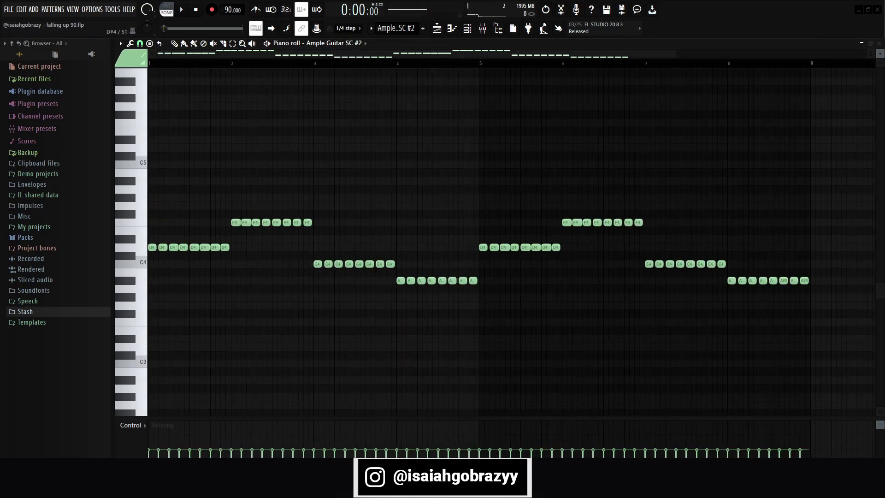
{"action": "scroll", "coordinate": [512, 242], "scroll_direction": "up", "scroll_amount": 2}
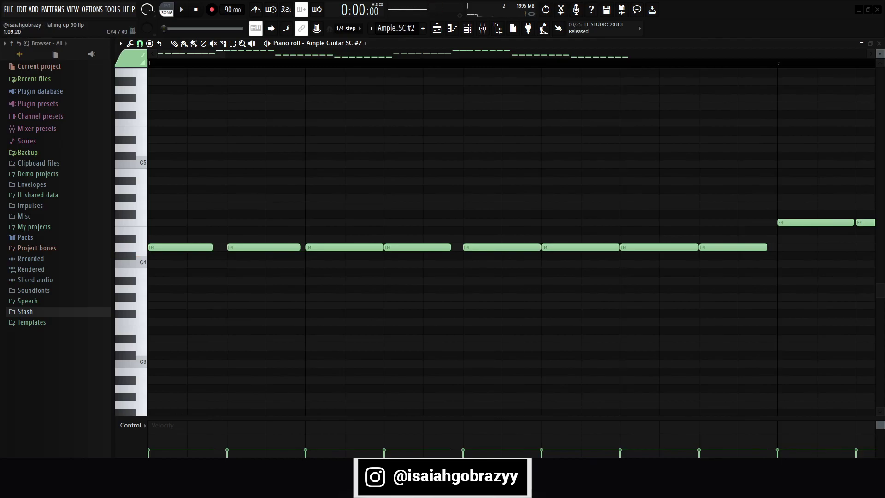
{"action": "scroll", "coordinate": [511, 242], "scroll_direction": "down", "scroll_amount": 6}
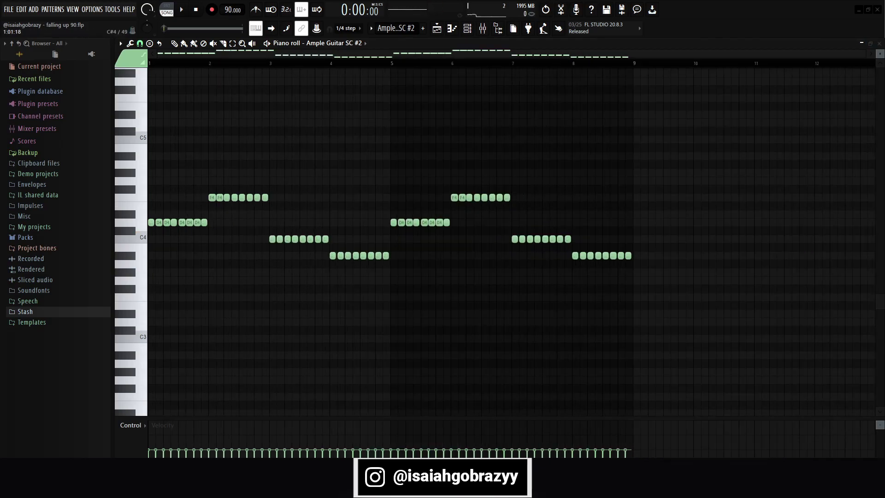
{"action": "key", "text": "ctrl+a"}
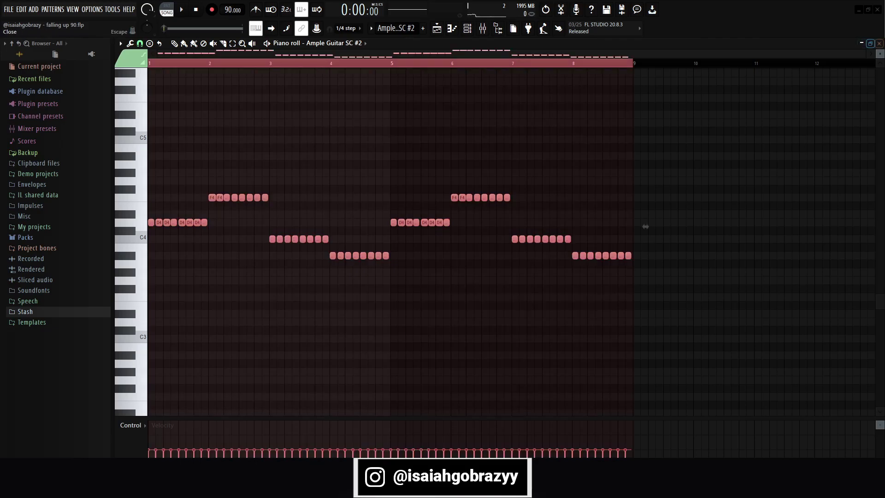
{"action": "left_click", "coordinate": [879, 44]}
Place the Ample Guitar SC #3 pattern at the start of Track 8 and solo that track
{"action": "scroll", "coordinate": [288, 244], "scroll_direction": "up", "scroll_amount": 2}
{"action": "scroll", "coordinate": [288, 244], "scroll_direction": "down", "scroll_amount": 5}
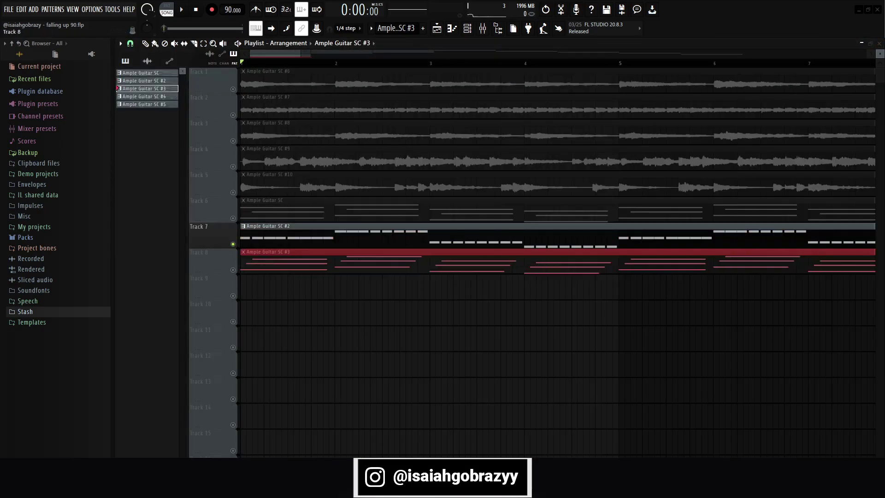
{"action": "scroll", "coordinate": [212, 238], "scroll_direction": "up", "scroll_amount": 3}
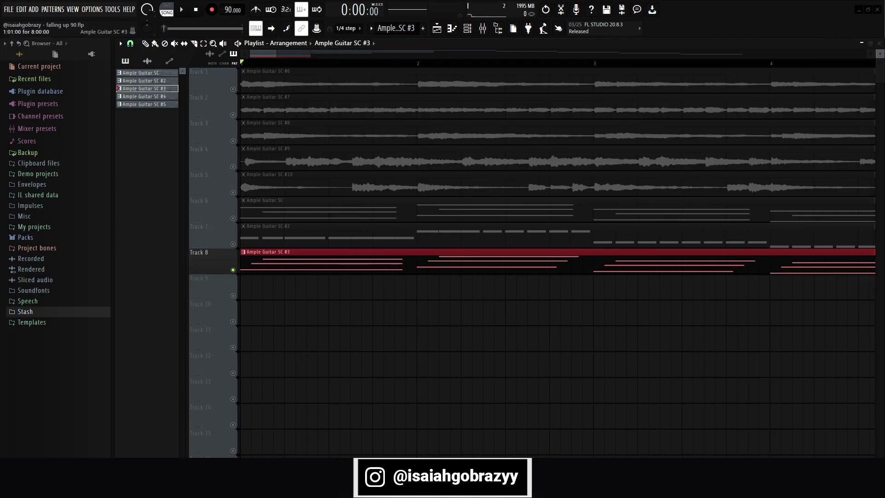
{"action": "scroll", "coordinate": [557, 171], "scroll_direction": "up", "scroll_amount": 3}
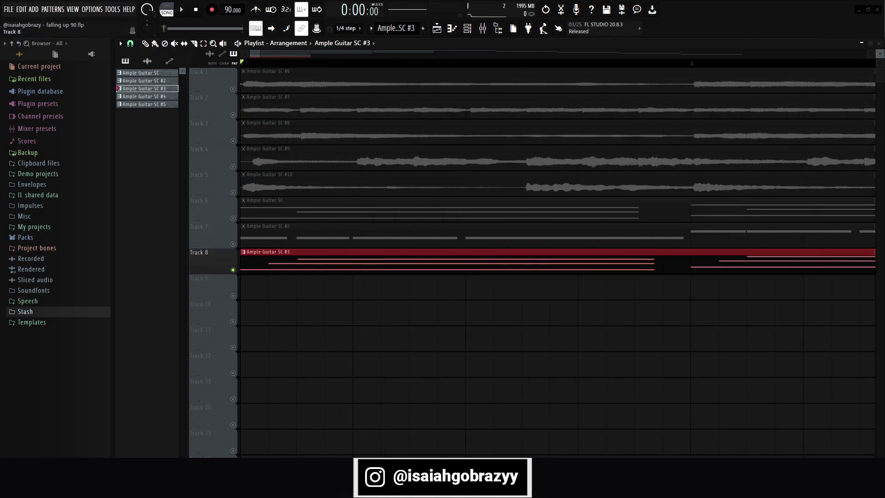
Play back the Track 8 pattern and check its strummed chords in the piano roll
{"action": "key", "text": "space"}
{"action": "scroll", "coordinate": [558, 258], "scroll_direction": "down", "scroll_amount": 5}
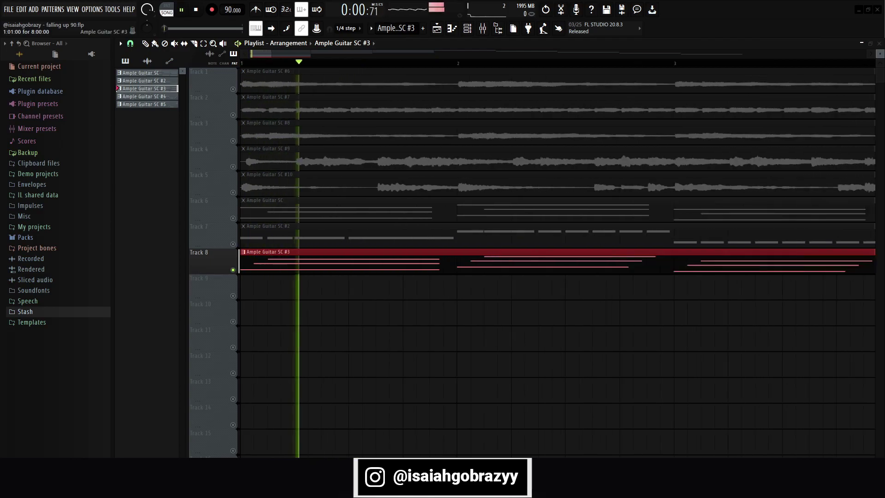
{"action": "scroll", "coordinate": [557, 258], "scroll_direction": "down", "scroll_amount": 5}
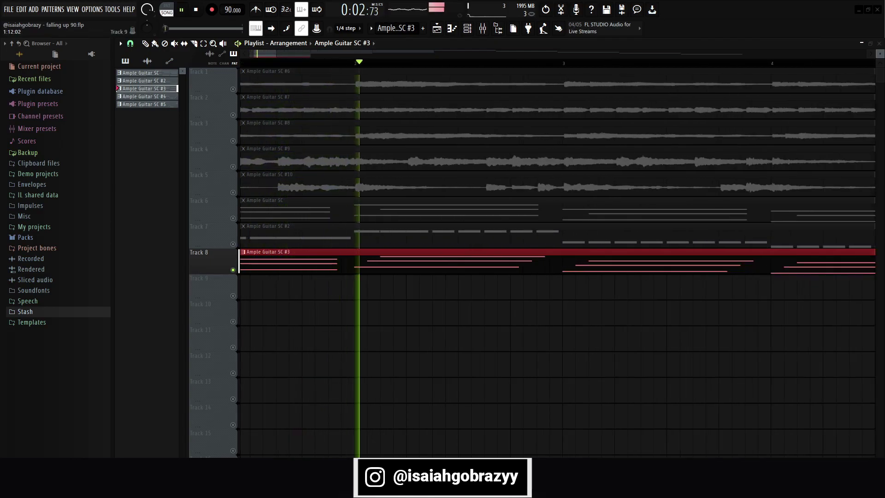
{"action": "scroll", "coordinate": [558, 258], "scroll_direction": "up", "scroll_amount": 8}
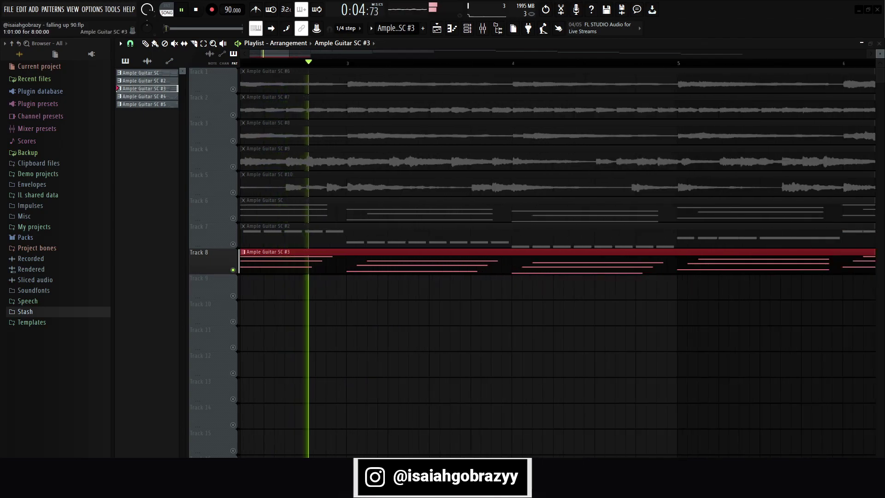
{"action": "scroll", "coordinate": [557, 238], "scroll_direction": "down", "scroll_amount": 8}
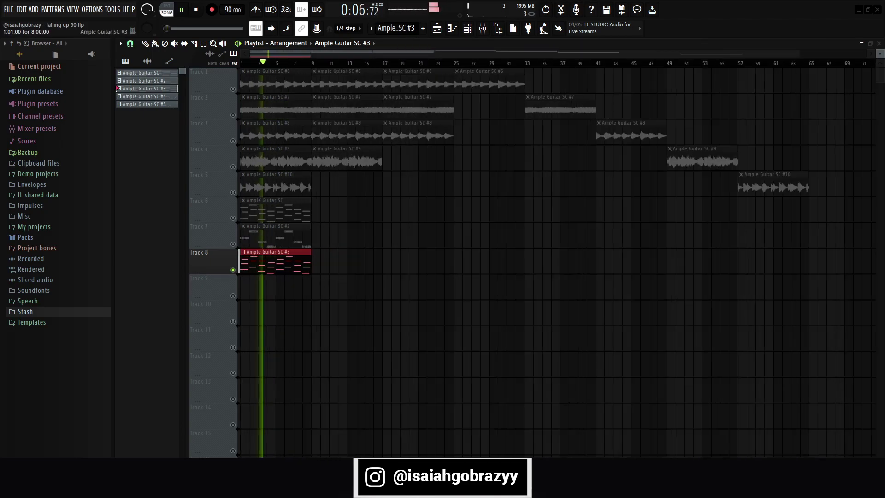
{"action": "scroll", "coordinate": [557, 258], "scroll_direction": "up", "scroll_amount": 3}
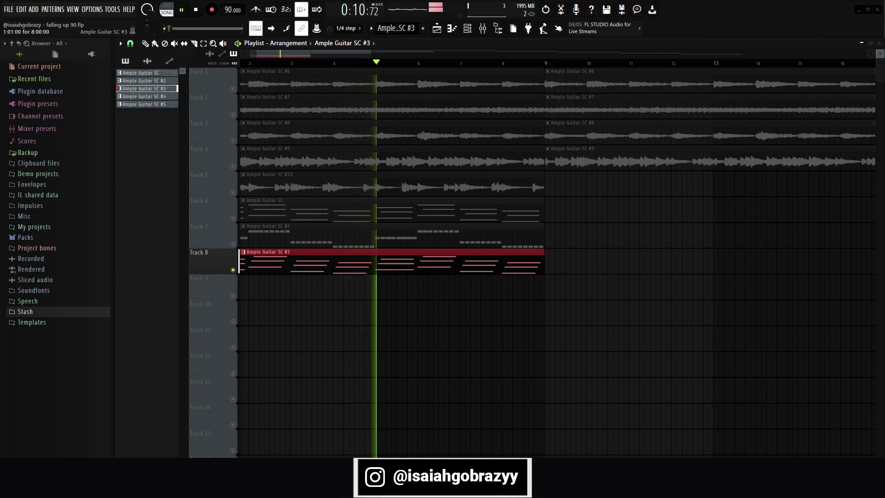
{"action": "key", "text": "space"}
{"action": "key", "text": "F7"}
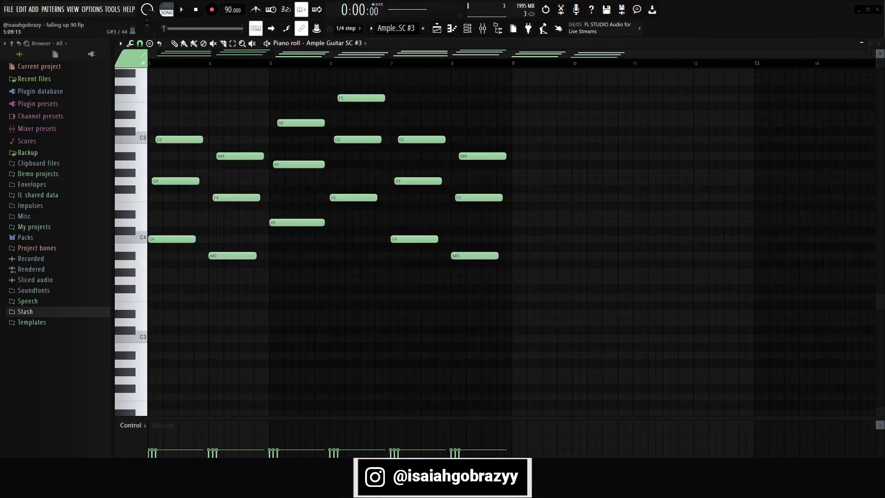
{"action": "key", "text": "F5"}
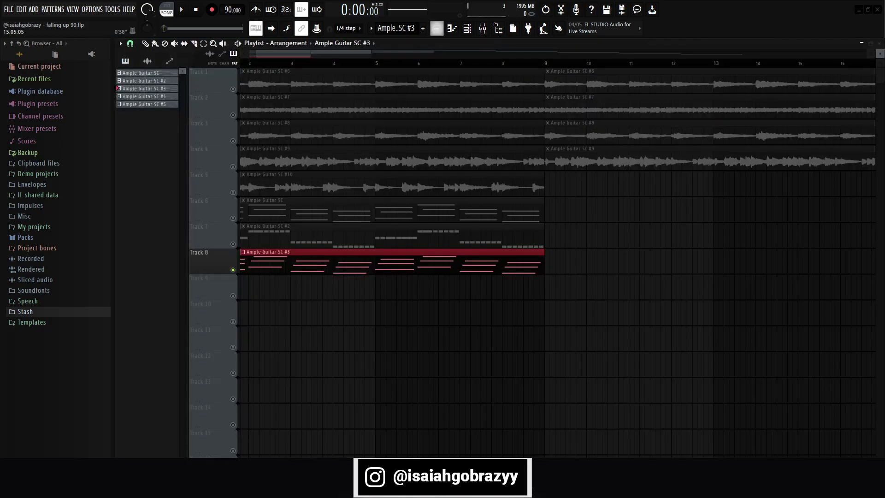
Inspect the amp and effects pages of the Ample Guitar SC #3 instrument from the channel rack, and close both windows
{"action": "key", "text": "F6"}
{"action": "right_click", "coordinate": [348, 275]}
{"action": "left_click", "coordinate": [348, 275]}
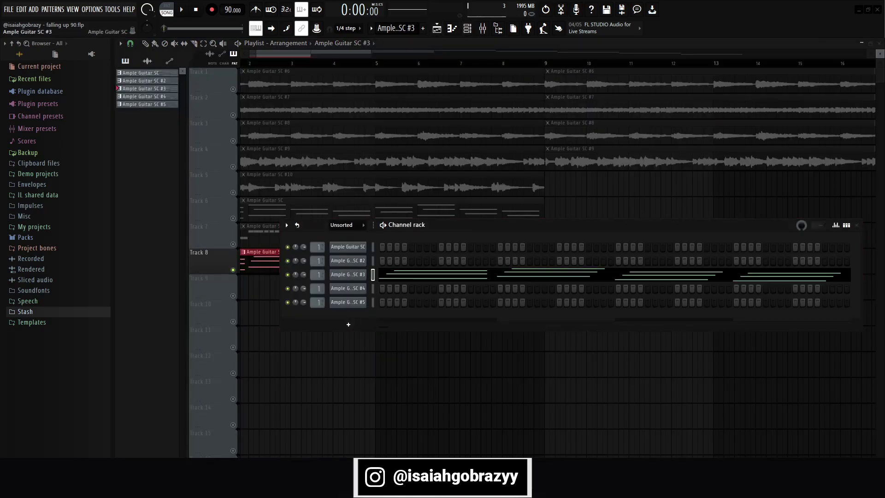
{"action": "left_click_drag", "start_coordinate": [350, 120], "coordinate": [368, 118]}
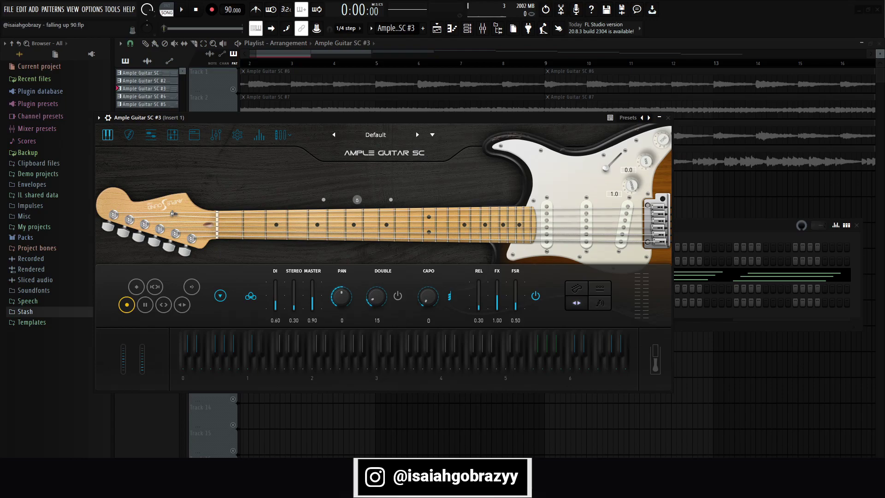
{"action": "left_click", "coordinate": [194, 135]}
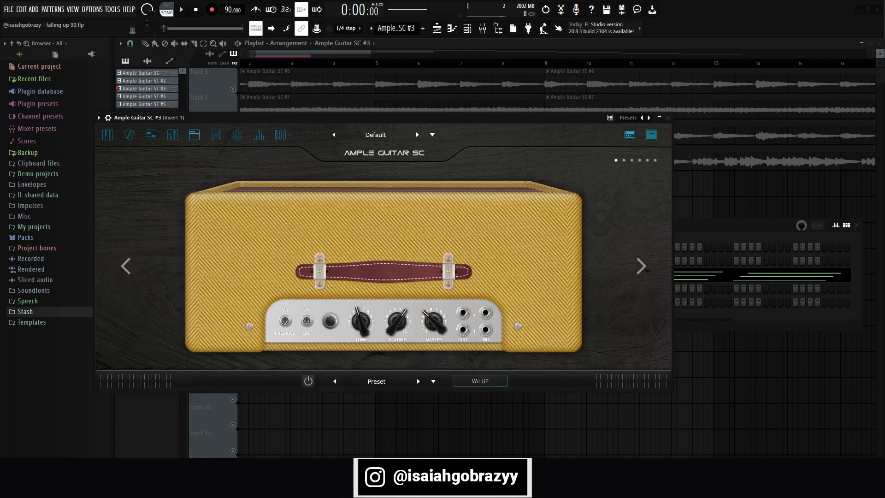
{"action": "left_click", "coordinate": [216, 134]}
{"action": "left_click", "coordinate": [109, 333]}
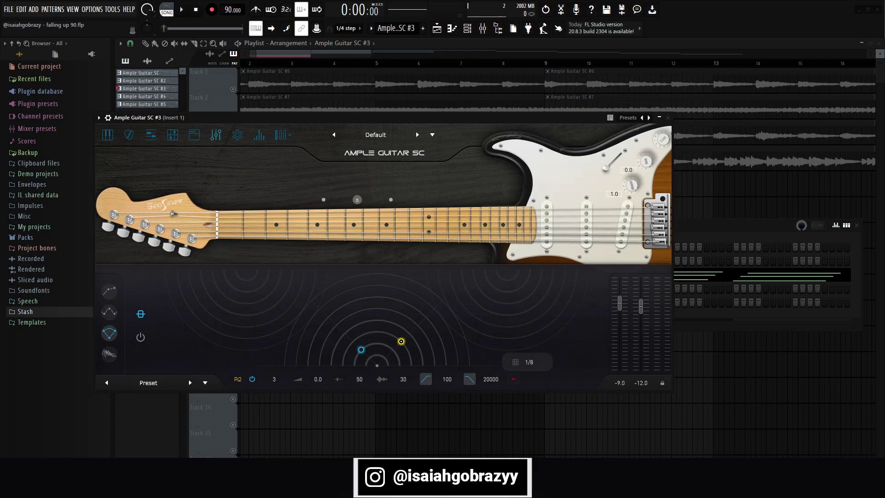
{"action": "left_click", "coordinate": [109, 354]}
{"action": "left_click", "coordinate": [667, 117]}
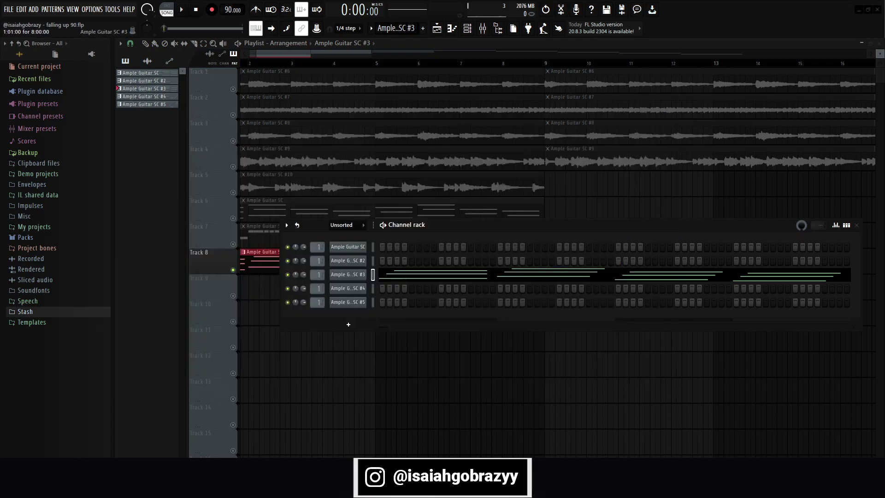
{"action": "left_click", "coordinate": [856, 224]}
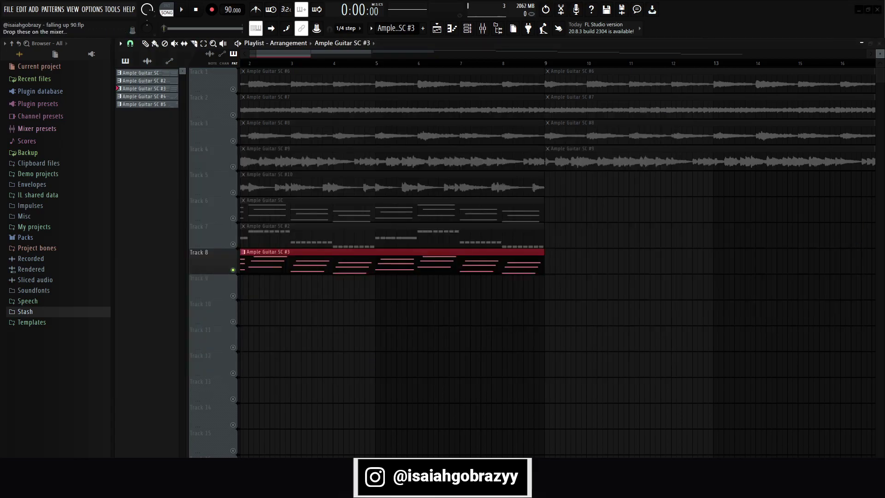
Place the Ample Guitar SC #4 pattern at the start of Track 9 and play it back on its own
{"action": "left_click_drag", "start_coordinate": [142, 97], "coordinate": [245, 288]}
{"action": "scroll", "coordinate": [252, 295], "scroll_direction": "up", "scroll_amount": 3}
{"action": "key", "text": "space"}
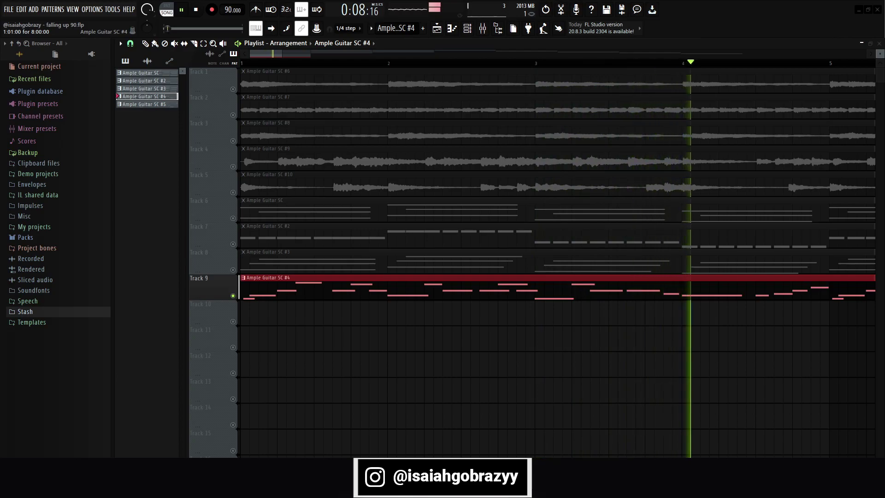
{"action": "scroll", "coordinate": [558, 291], "scroll_direction": "down", "scroll_amount": 1}
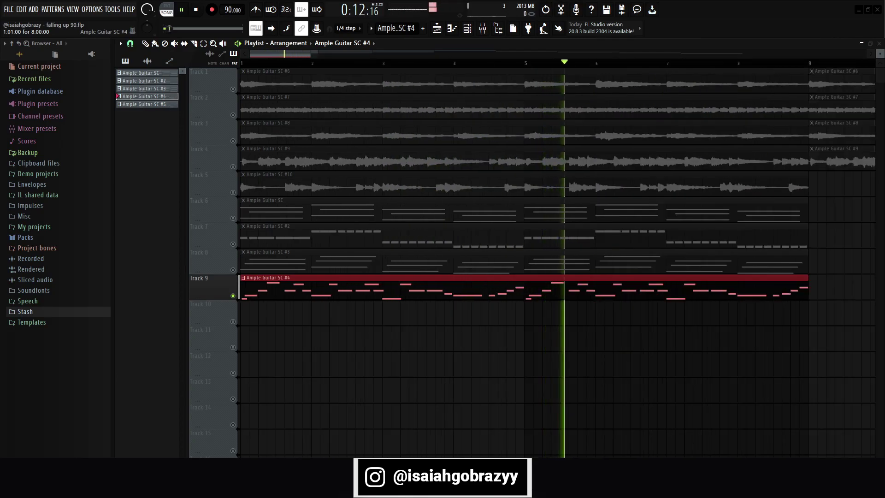
Stop playback, examine the melody notes of the Ample Guitar SC #4 pattern in the piano roll and close it
{"action": "key", "text": "F7"}
{"action": "scroll", "coordinate": [296, 289], "scroll_direction": "up", "scroll_amount": 5}
{"action": "key", "text": "space"}
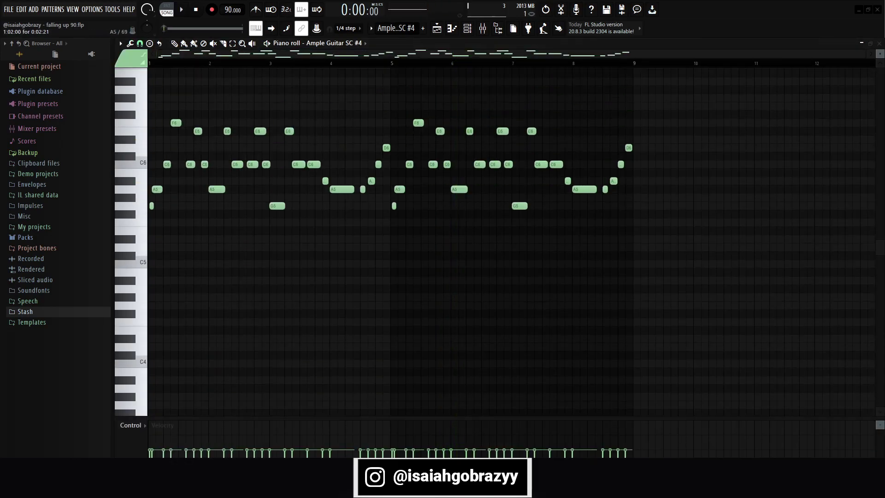
{"action": "scroll", "coordinate": [192, 198], "scroll_direction": "up", "scroll_amount": 5}
{"action": "scroll", "coordinate": [511, 240], "scroll_direction": "up", "scroll_amount": 3}
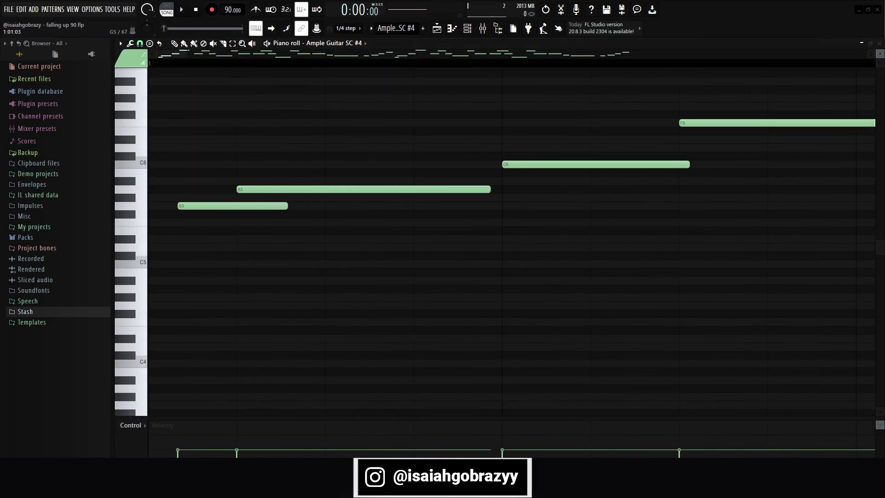
{"action": "scroll", "coordinate": [512, 240], "scroll_direction": "down", "scroll_amount": 3}
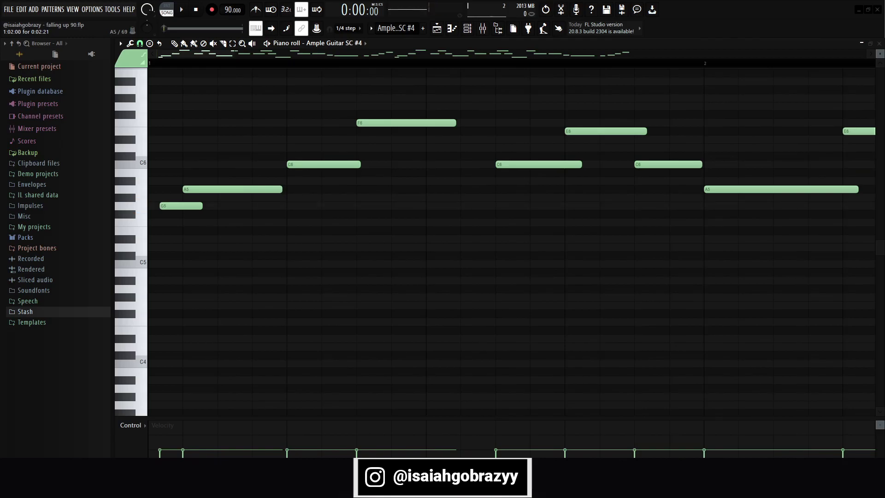
{"action": "scroll", "coordinate": [511, 239], "scroll_direction": "down", "scroll_amount": 6}
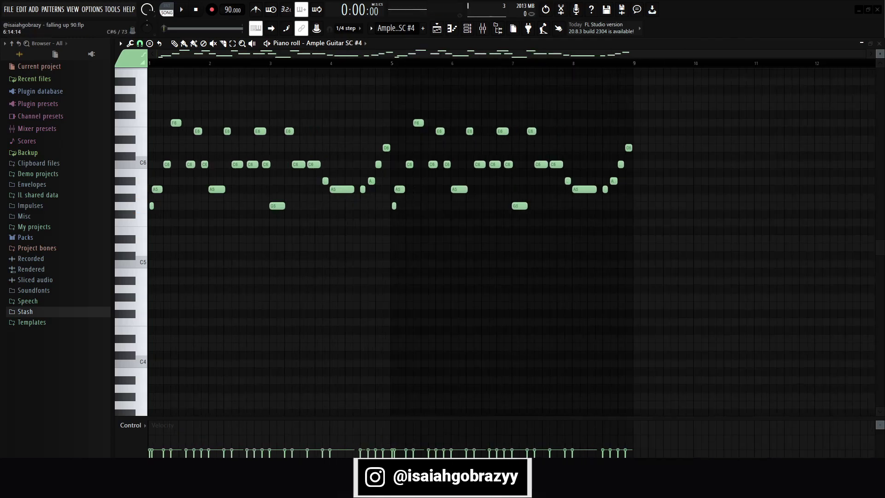
{"action": "left_click", "coordinate": [879, 43]}
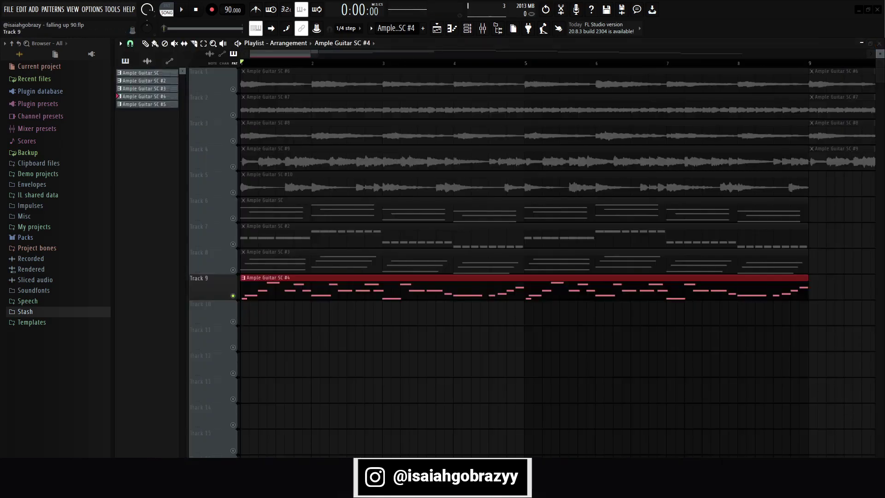
Place the Ample Guitar SC #5 pattern at the start of Track 10 and solo that track
{"action": "scroll", "coordinate": [233, 296], "scroll_direction": "down", "scroll_amount": 4}
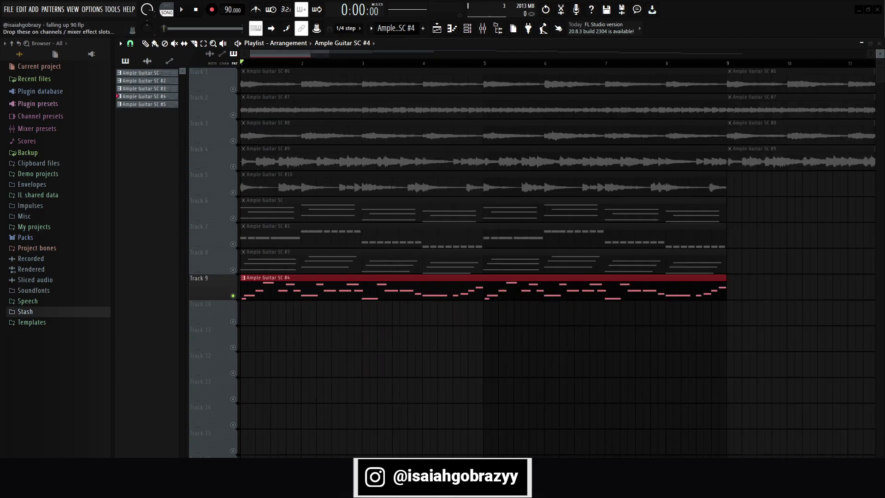
{"action": "left_click_drag", "start_coordinate": [123, 109], "coordinate": [272, 315]}
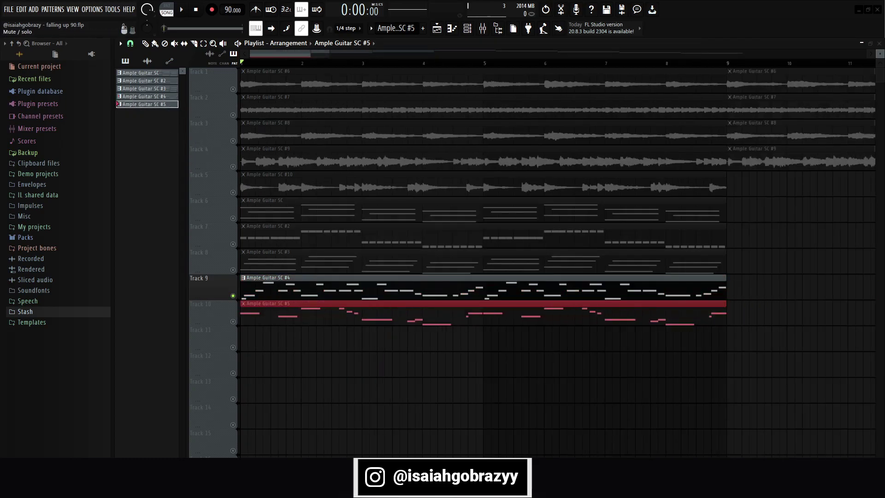
{"action": "scroll", "coordinate": [217, 313], "scroll_direction": "up", "scroll_amount": 3}
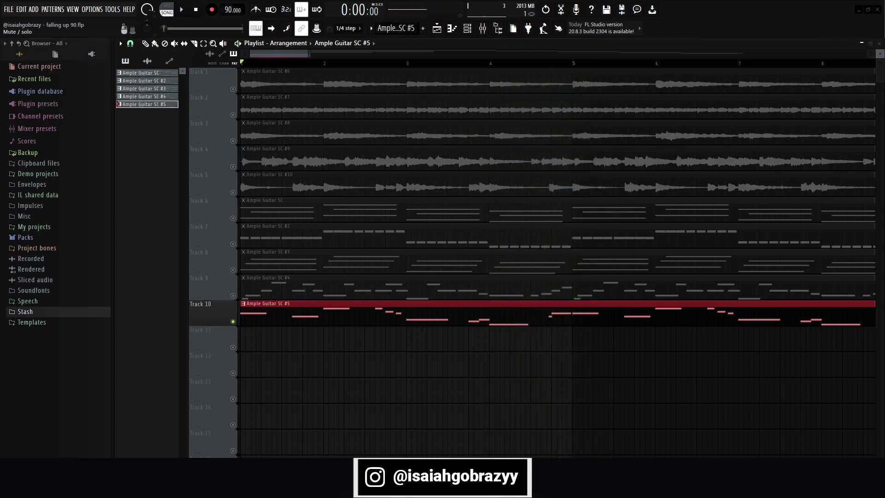
Unmute Tracks 6 to 9 and play all five Ample Guitar SC patterns together
{"action": "left_click", "coordinate": [233, 295]}
{"action": "key", "text": "space"}
{"action": "left_click", "coordinate": [232, 269]}
{"action": "left_click", "coordinate": [232, 243]}
{"action": "left_click", "coordinate": [233, 218]}
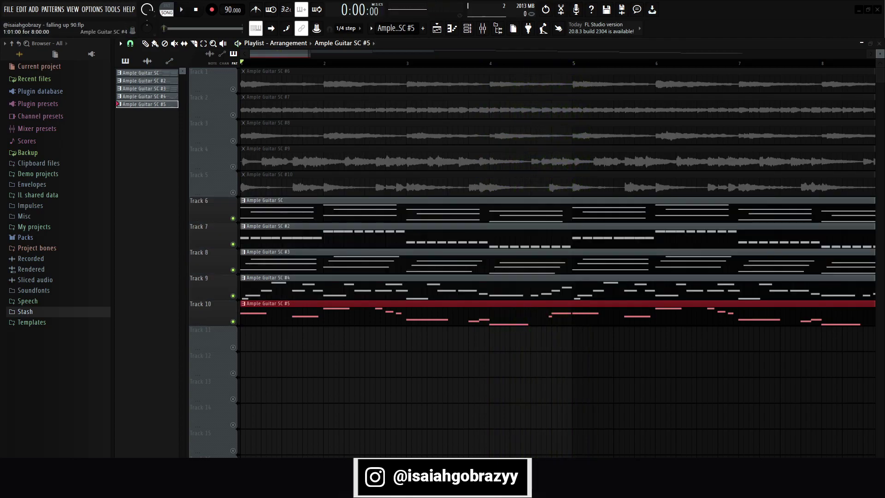
{"action": "scroll", "coordinate": [360, 289], "scroll_direction": "down", "scroll_amount": 4}
{"action": "scroll", "coordinate": [359, 288], "scroll_direction": "down", "scroll_amount": 2}
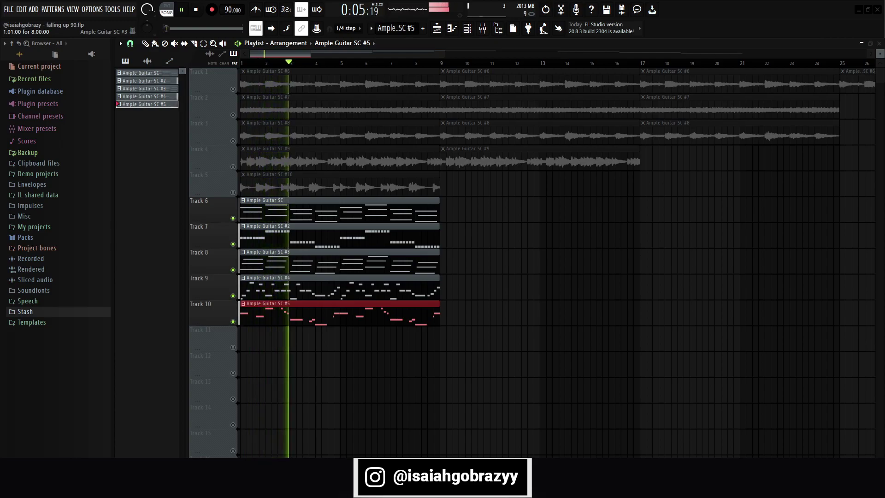
{"action": "scroll", "coordinate": [252, 237], "scroll_direction": "up", "scroll_amount": 1}
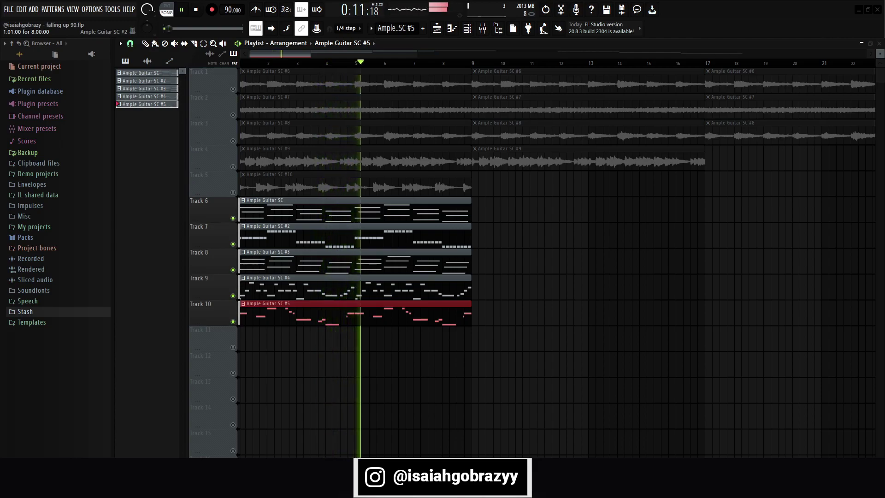
{"action": "key", "text": "space"}
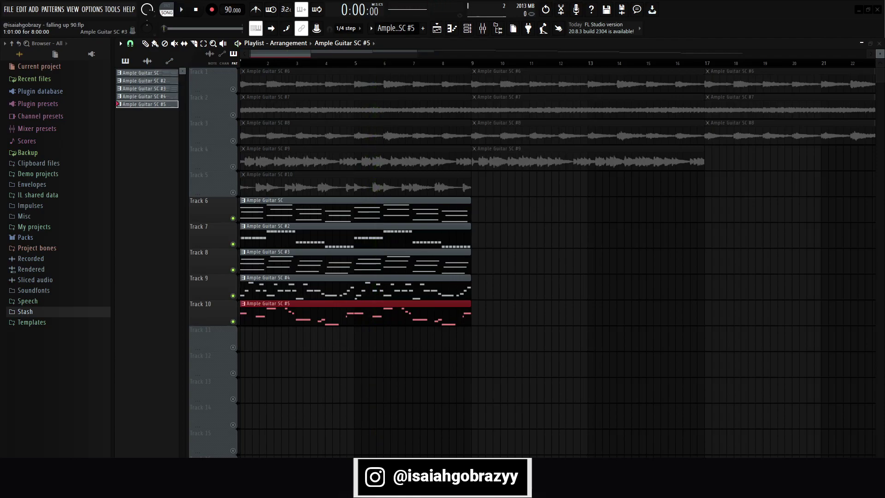
Play the loop from the mixer and examine the Guitar Rig 5 "Andy in a bottle" preset on Insert 1
{"action": "key", "text": "F9"}
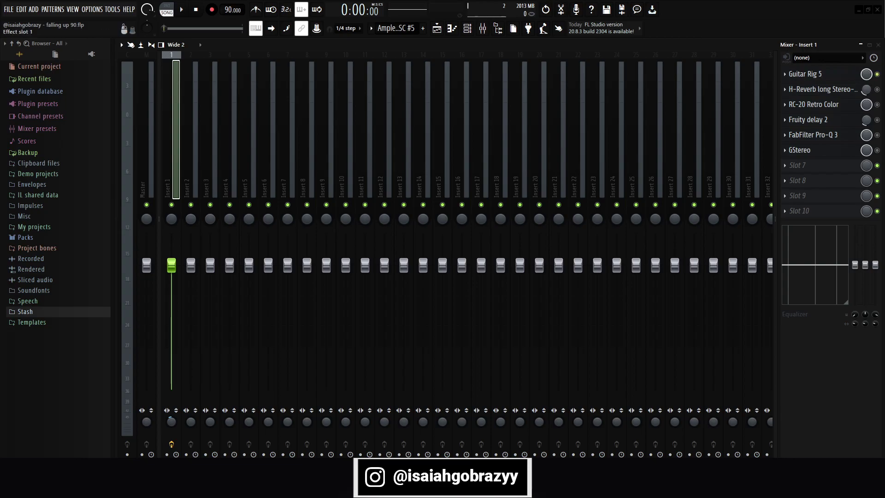
{"action": "key", "text": "space"}
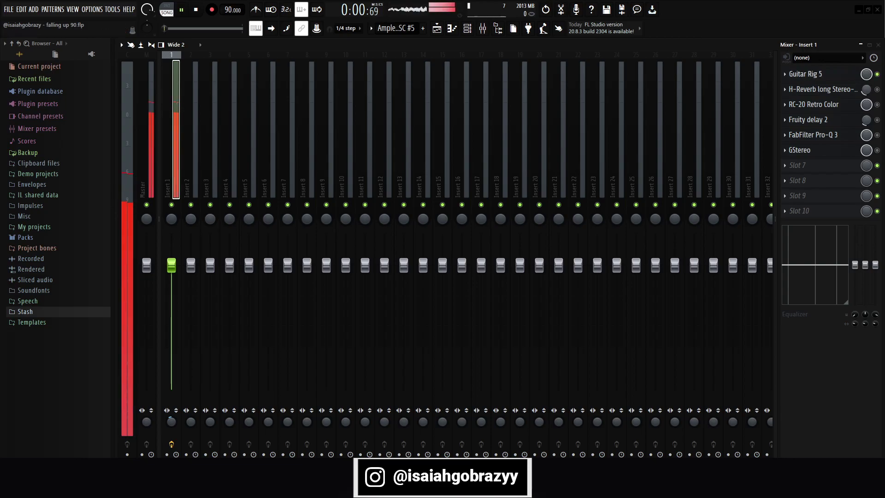
{"action": "left_click", "coordinate": [806, 73]}
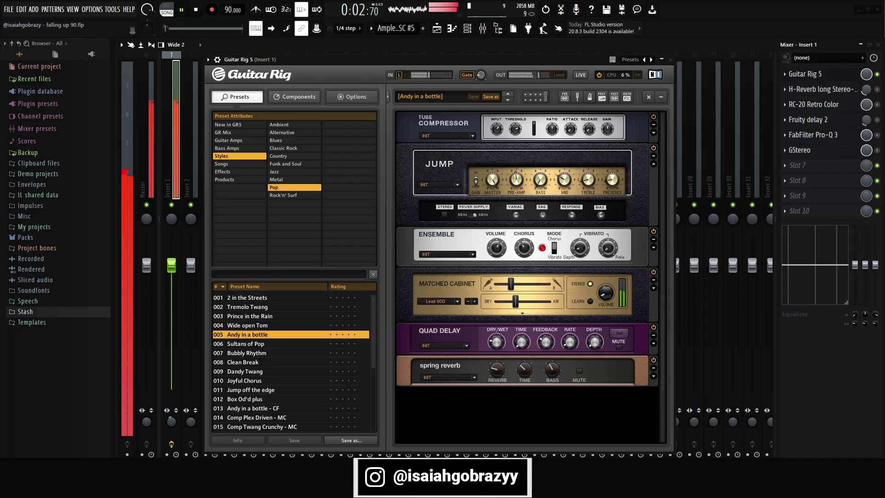
{"action": "key", "text": "space"}
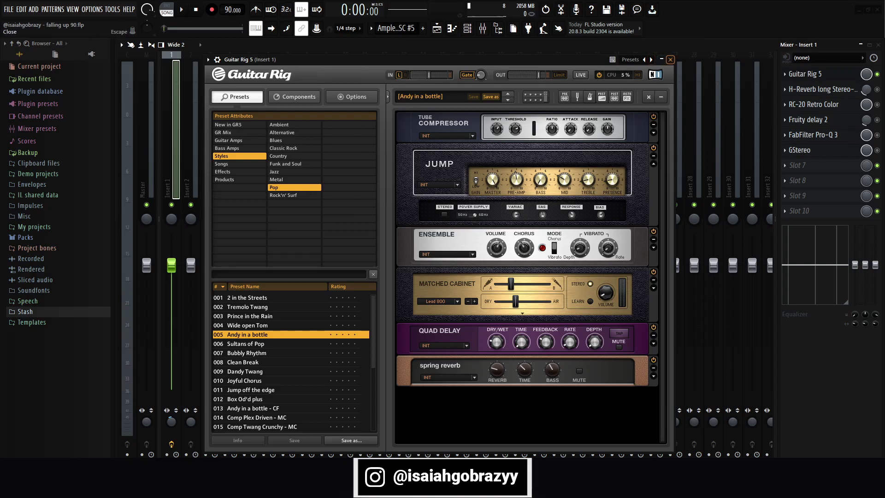
{"action": "left_click", "coordinate": [670, 60]}
{"action": "left_click", "coordinate": [807, 73]}
{"action": "left_click", "coordinate": [670, 60]}
Enable and examine the H-Reverb long Stereo effect on Insert 1 and play the loop through it
{"action": "left_click", "coordinate": [822, 89]}
{"action": "left_click_drag", "start_coordinate": [323, 40], "coordinate": [383, 162]}
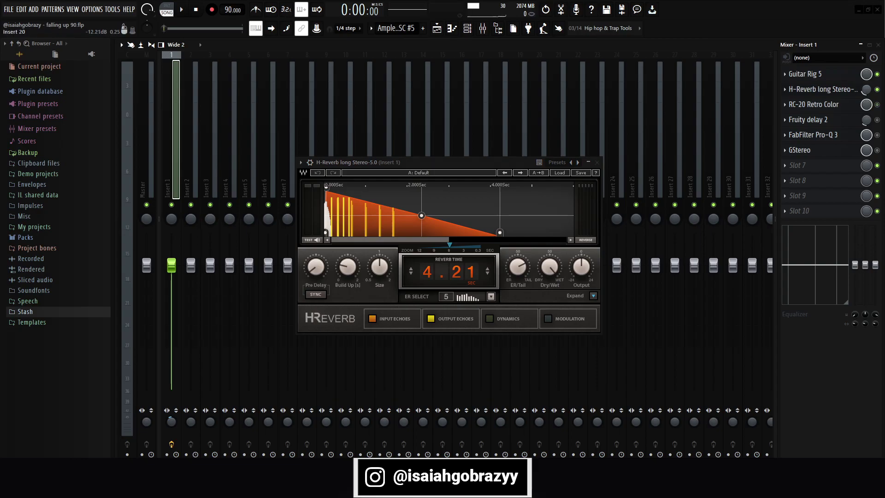
{"action": "key", "text": "space"}
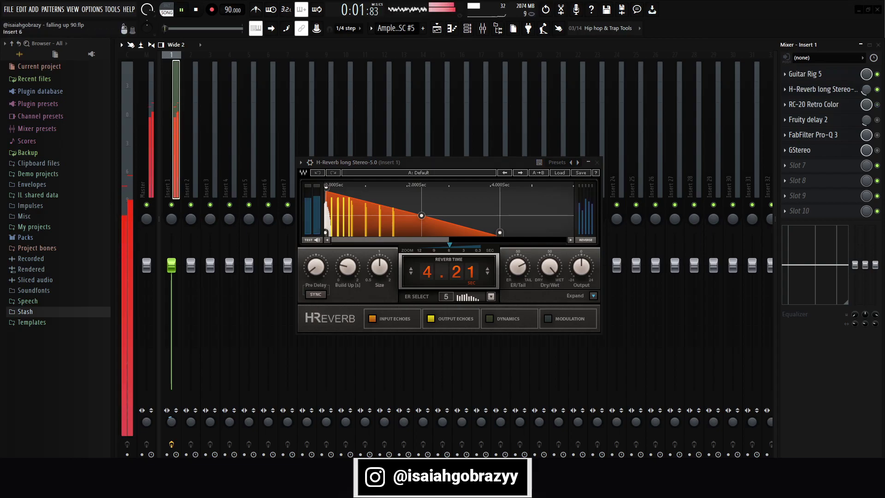
{"action": "left_click", "coordinate": [597, 163]}
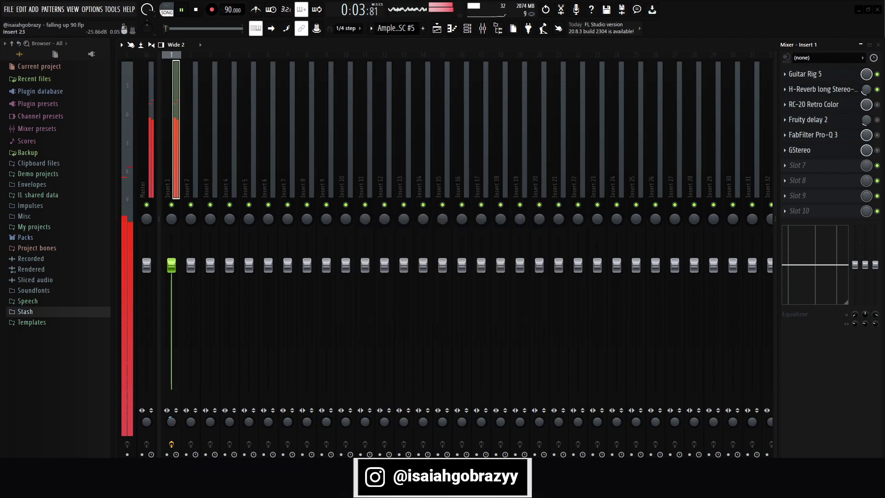
{"action": "key", "text": "space"}
Open RC-20 Retro Color on Insert 1, dismiss the authorization notice and close the plugin window
{"action": "left_click", "coordinate": [814, 104]}
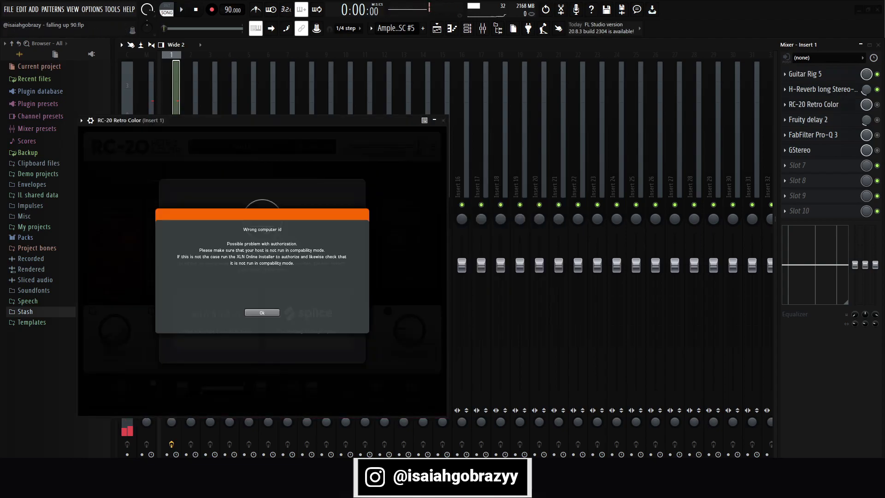
{"action": "left_click_drag", "start_coordinate": [276, 120], "coordinate": [398, 91]}
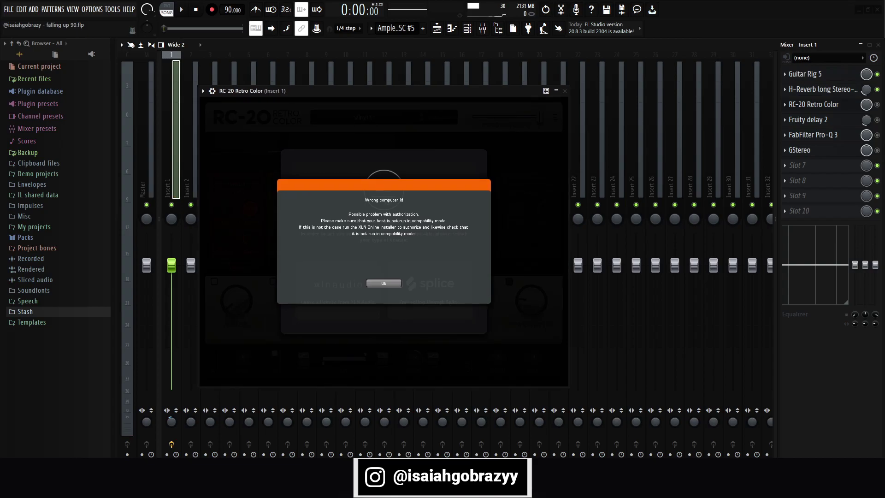
{"action": "left_click", "coordinate": [384, 283]}
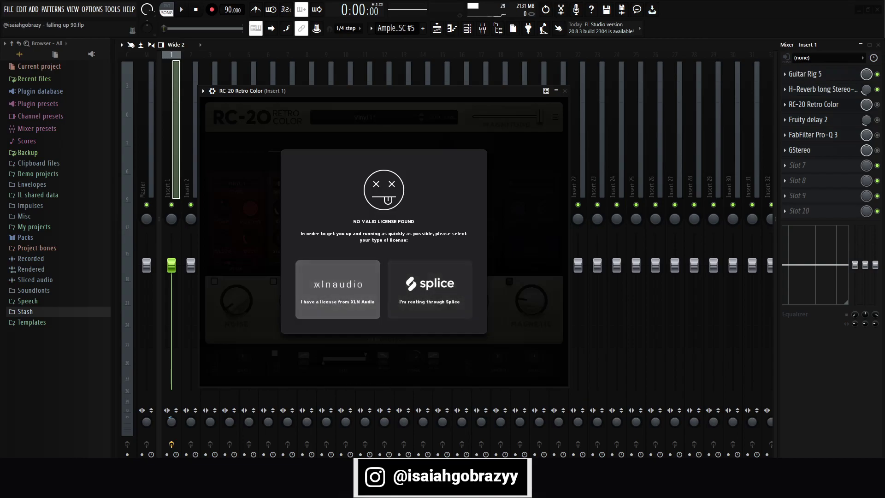
{"action": "left_click_drag", "start_coordinate": [368, 91], "coordinate": [296, 102]}
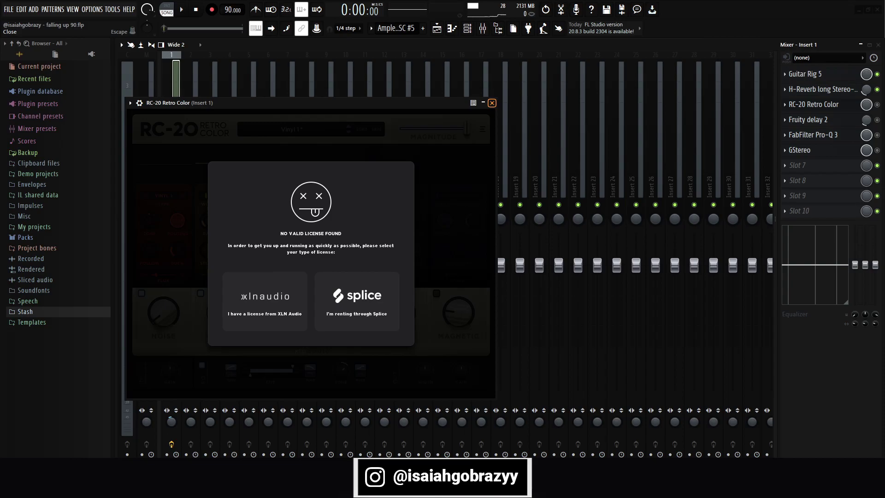
{"action": "left_click_drag", "start_coordinate": [295, 102], "coordinate": [421, 95]}
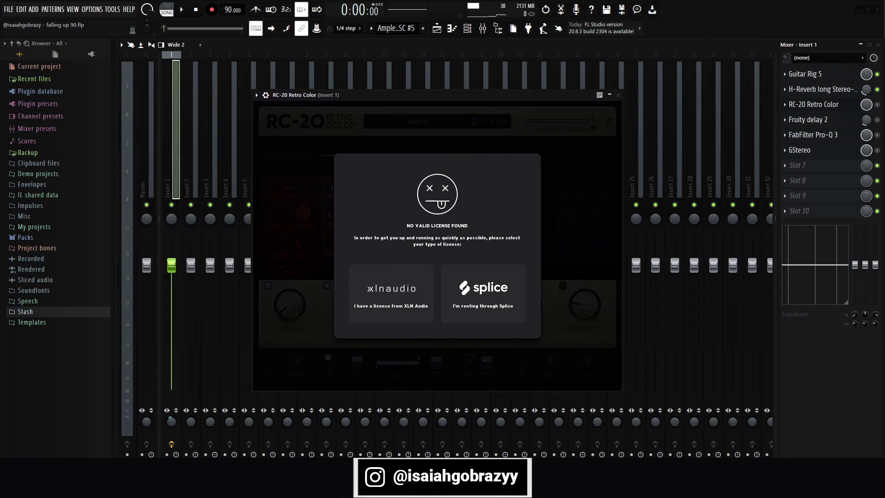
{"action": "left_click", "coordinate": [618, 95]}
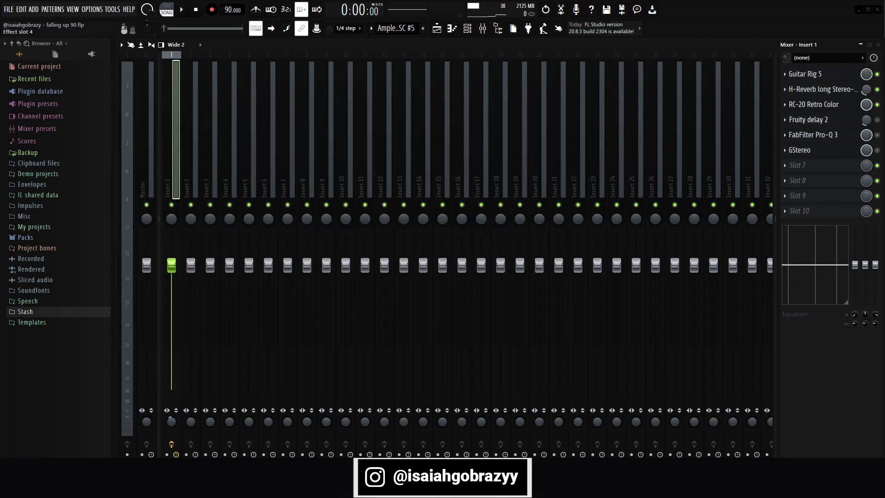
Play the loop with RC-20 Retro Color active and examine the plugin's noise and wobble settings
{"action": "key", "text": "space"}
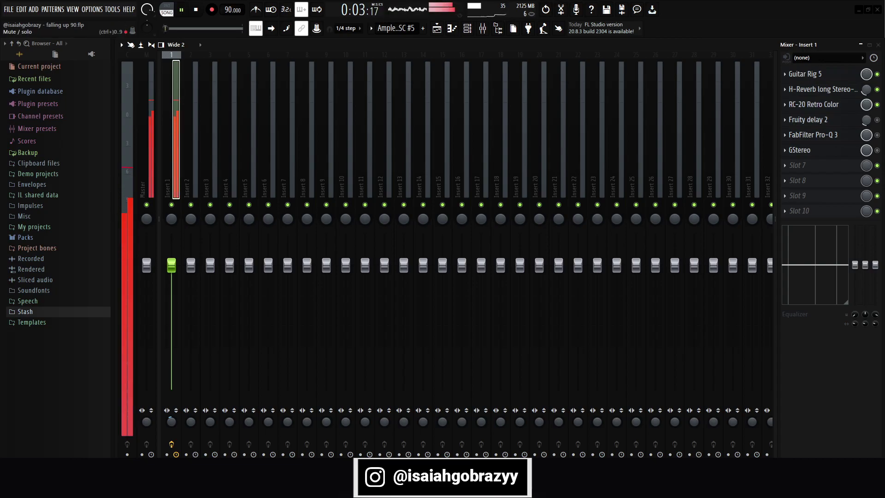
{"action": "key", "text": "space"}
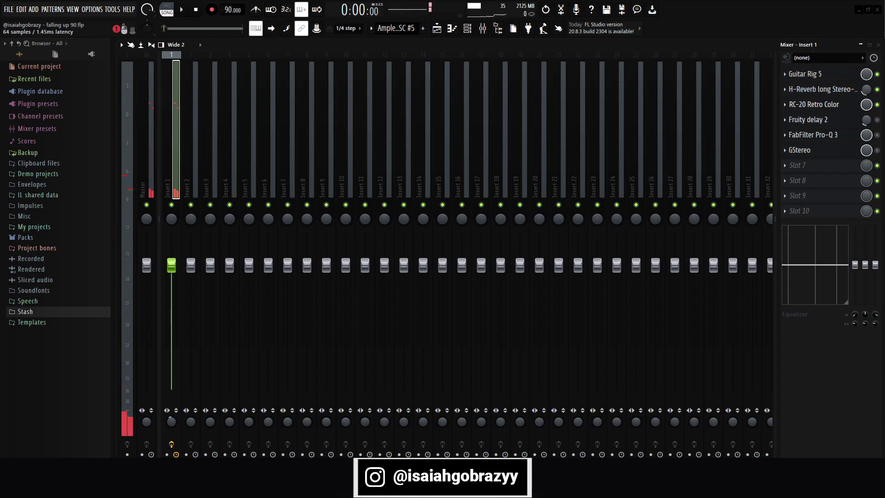
{"action": "left_click", "coordinate": [814, 105]}
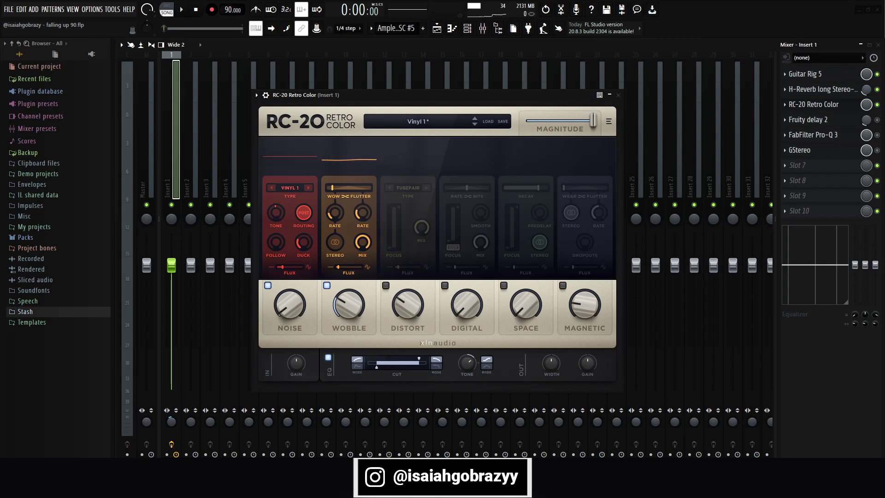
{"action": "left_click", "coordinate": [618, 95]}
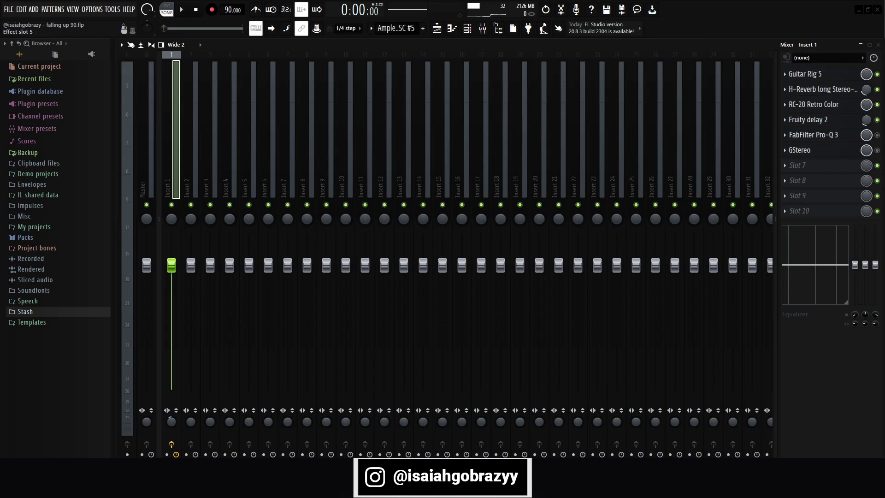
Enable Fruity delay 2 on Insert 1, view its settings while playing the loop, and close it
{"action": "left_click", "coordinate": [808, 120]}
{"action": "left_click_drag", "start_coordinate": [162, 127], "coordinate": [322, 182]}
{"action": "key", "text": "space"}
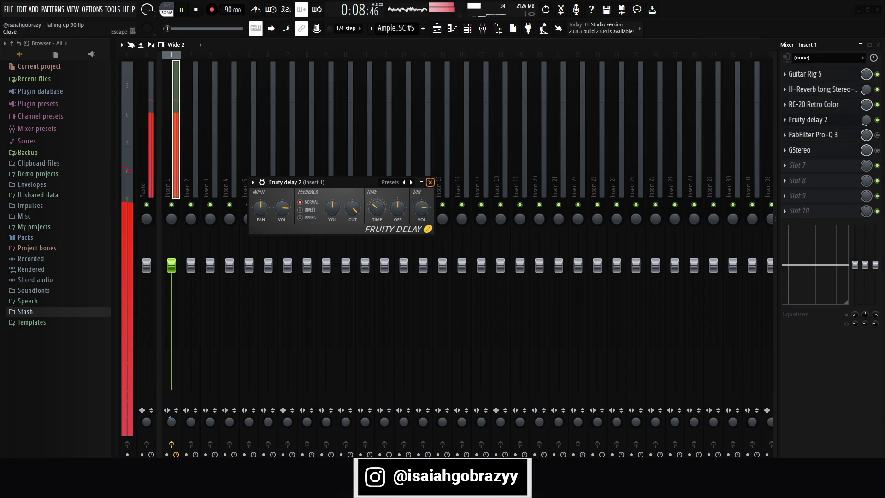
{"action": "left_click", "coordinate": [430, 182]}
{"action": "key", "text": "space"}
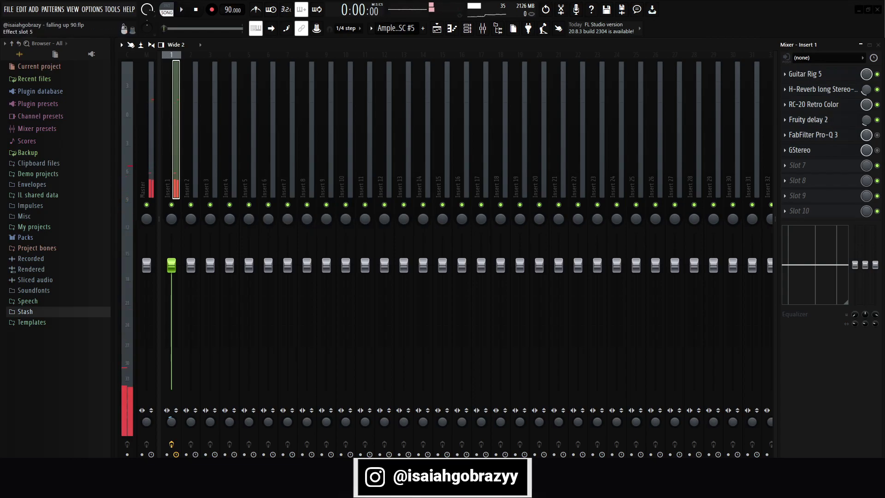
Enable FabFilter Pro-Q 3 on Insert 1, examine its EQ bands, and play the loop briefly through it
{"action": "left_click", "coordinate": [814, 135]}
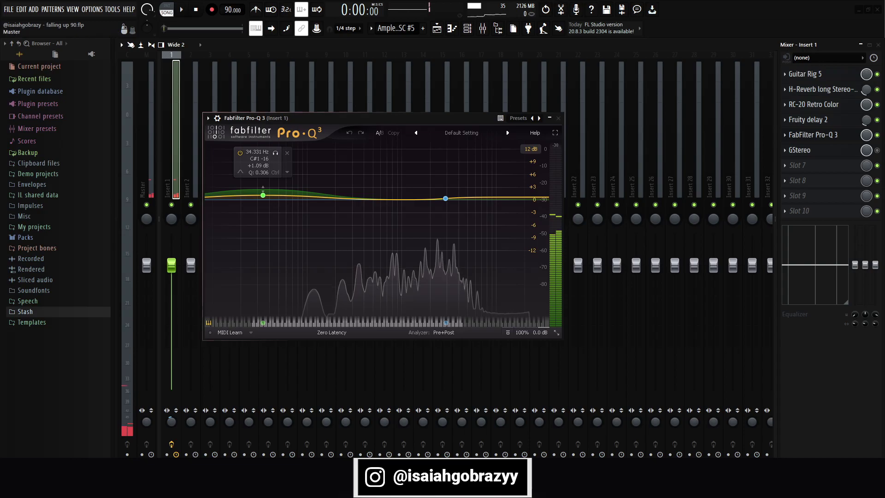
{"action": "left_click_drag", "start_coordinate": [378, 116], "coordinate": [528, 142]}
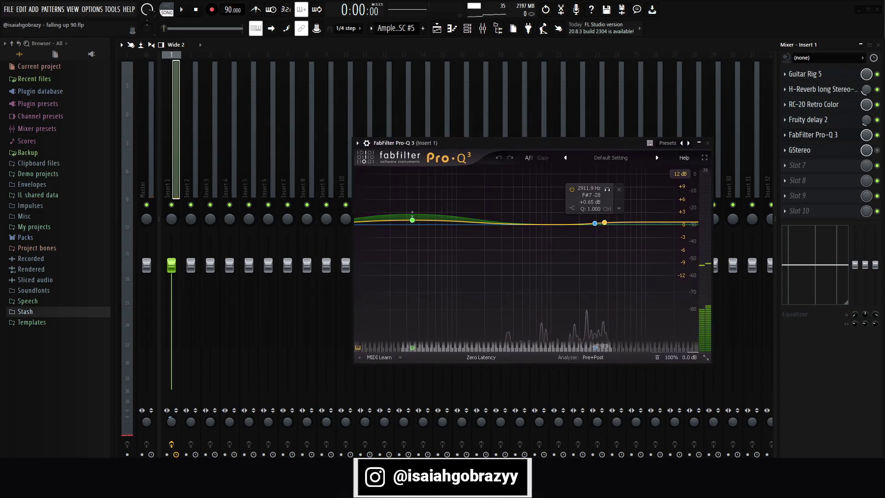
{"action": "left_click", "coordinate": [707, 143]}
{"action": "key", "text": "space"}
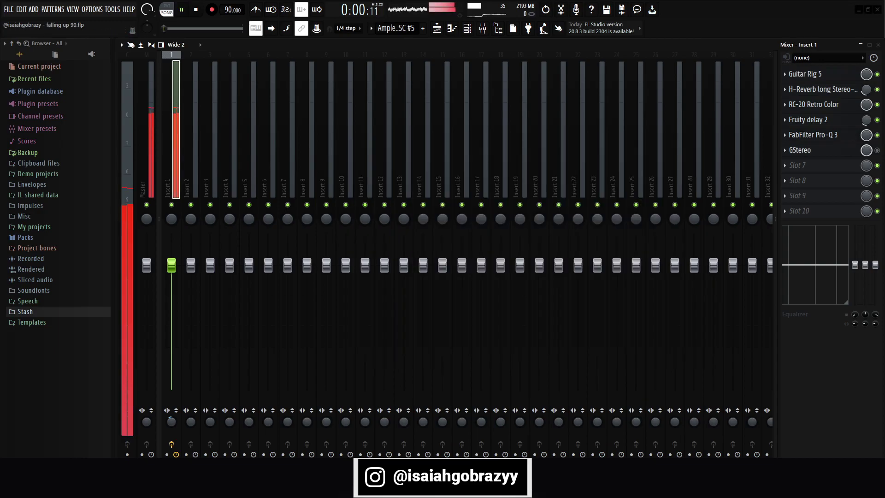
{"action": "key", "text": "space"}
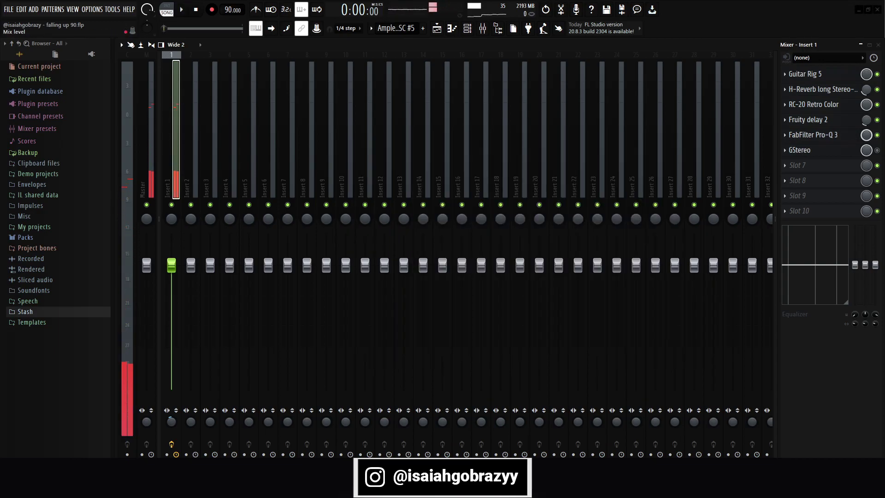
Examine GStereo's width settings on Insert 1, play the full effects chain with it enabled, and return to the playlist
{"action": "left_click", "coordinate": [800, 150]}
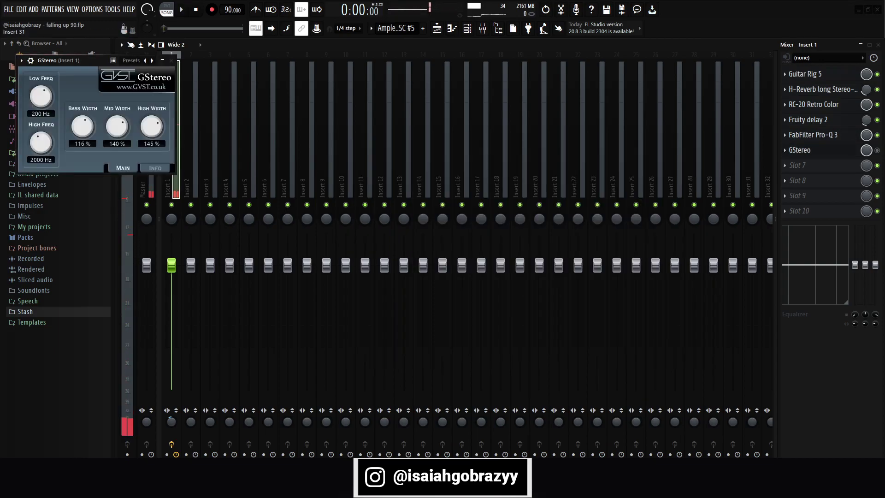
{"action": "left_click_drag", "start_coordinate": [94, 60], "coordinate": [460, 193]}
{"action": "left_click", "coordinate": [535, 193]}
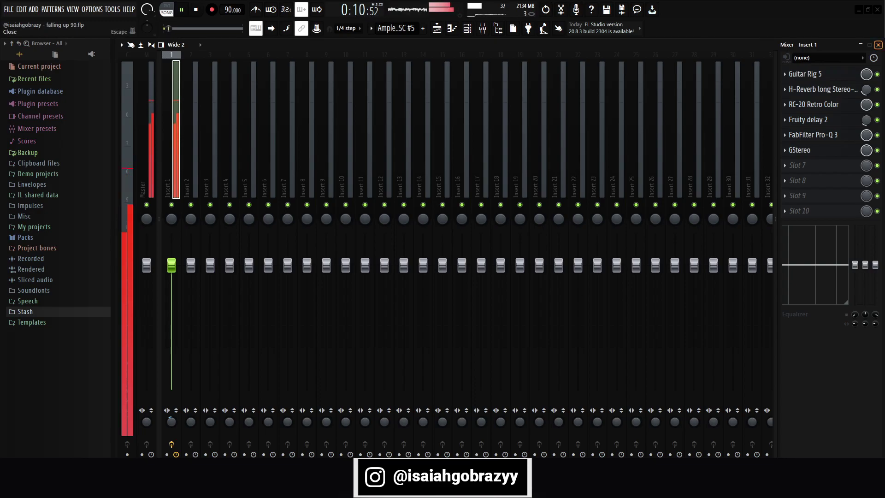
{"action": "left_click", "coordinate": [878, 45]}
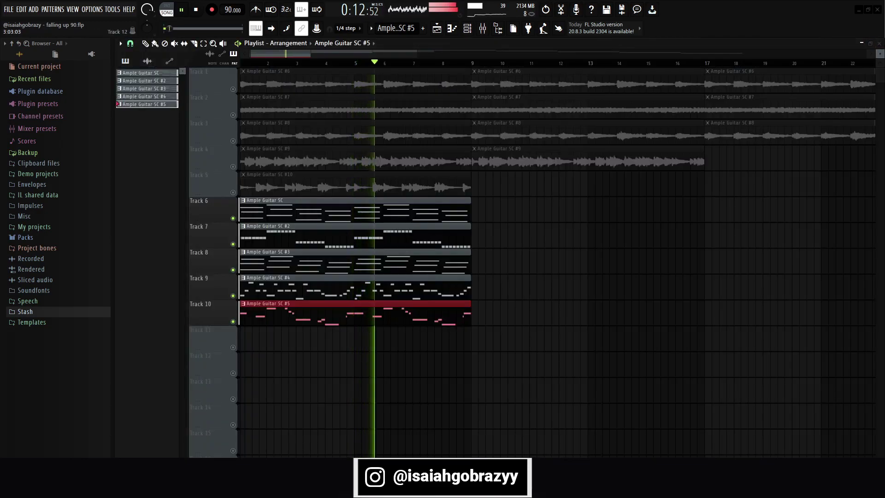
{"action": "key", "text": "space"}
Delete the five Ample Guitar SC pattern clips from Tracks 10 to 6 and unmute all playlist tracks
{"action": "right_click", "coordinate": [332, 316]}
{"action": "right_click", "coordinate": [332, 290]}
{"action": "right_click", "coordinate": [332, 265]}
{"action": "right_click", "coordinate": [332, 239]}
{"action": "right_click", "coordinate": [331, 212]}
{"action": "right_click", "coordinate": [233, 218]}
{"action": "right_click", "coordinate": [233, 218]}
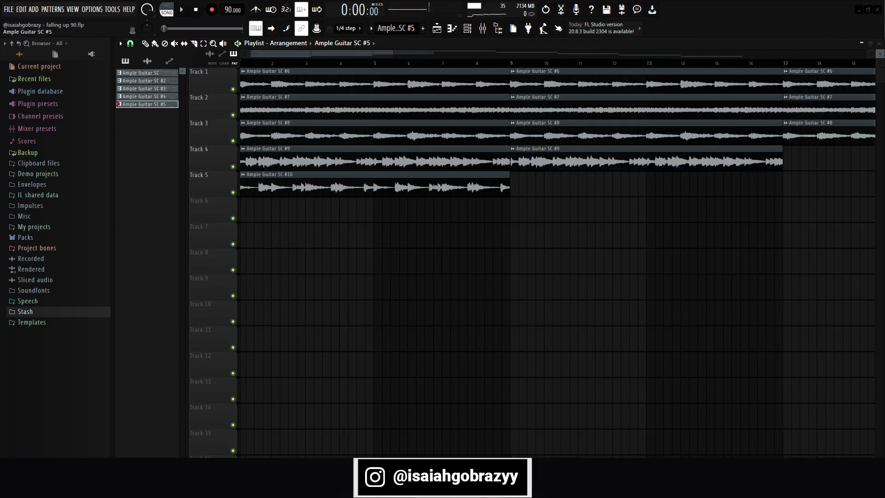
Select the Ample Guitar SC pattern and find the Render as audio clip command among its pattern options
{"action": "left_click", "coordinate": [148, 73]}
{"action": "right_click", "coordinate": [156, 74]}
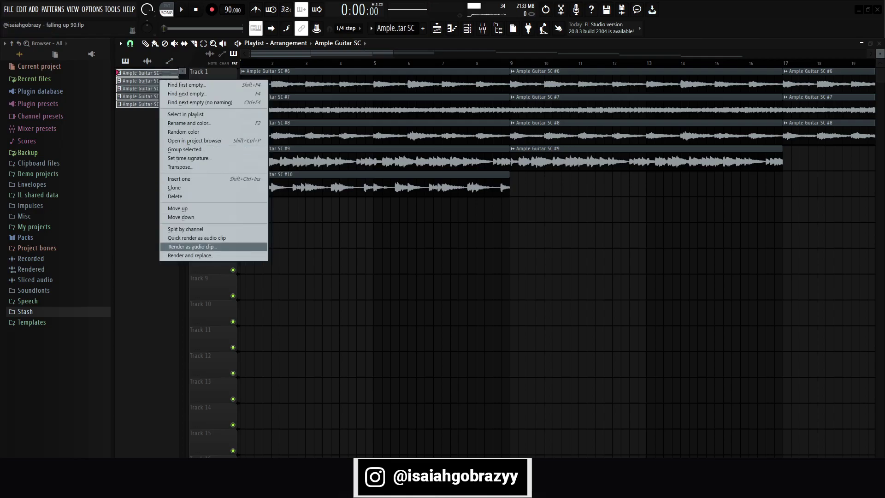
{"action": "left_click", "coordinate": [192, 247]}
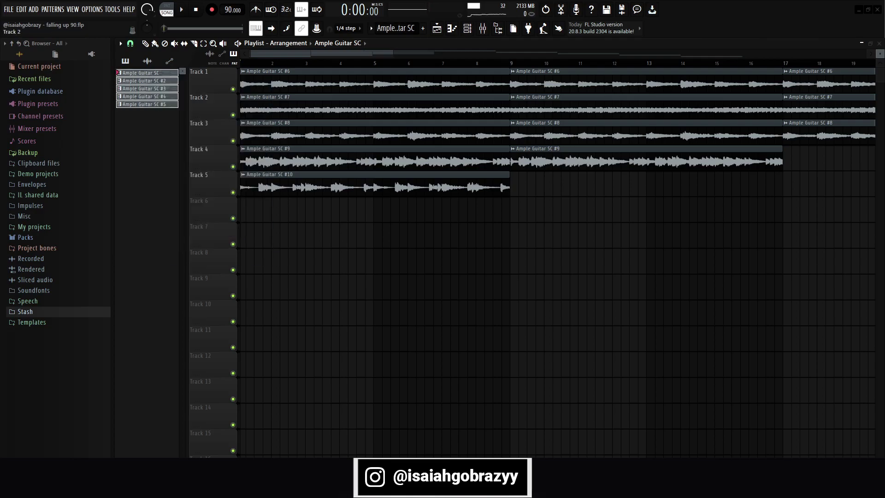
Examine the rendered guitar audio clips on Tracks 1 to 5 and pick the second Ample Guitar SC #9 clip on Track 4
{"action": "scroll", "coordinate": [286, 132], "scroll_direction": "down", "scroll_amount": 4}
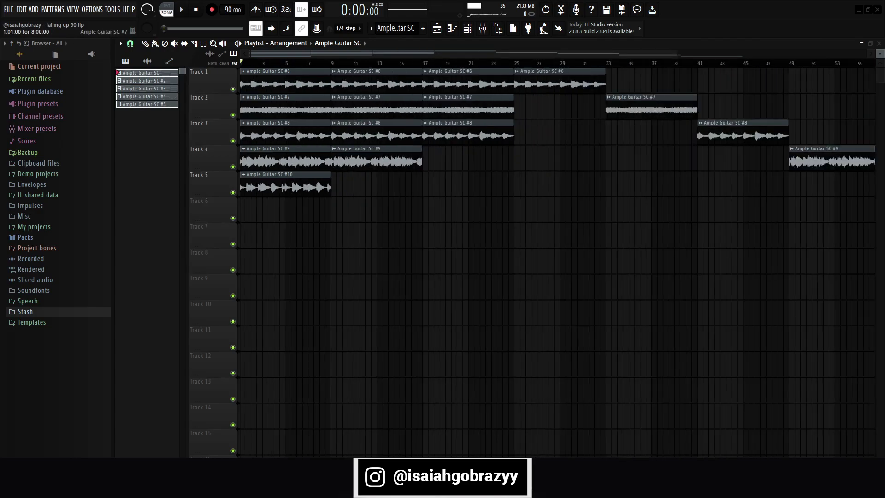
{"action": "scroll", "coordinate": [287, 185], "scroll_direction": "up", "scroll_amount": 4}
{"action": "mouse_move", "coordinate": [454, 161]}
{"action": "left_mouse_down"}
{"action": "mouse_move", "coordinate": [444, 211]}
{"action": "mouse_move", "coordinate": [455, 161]}
{"action": "left_mouse_up"}
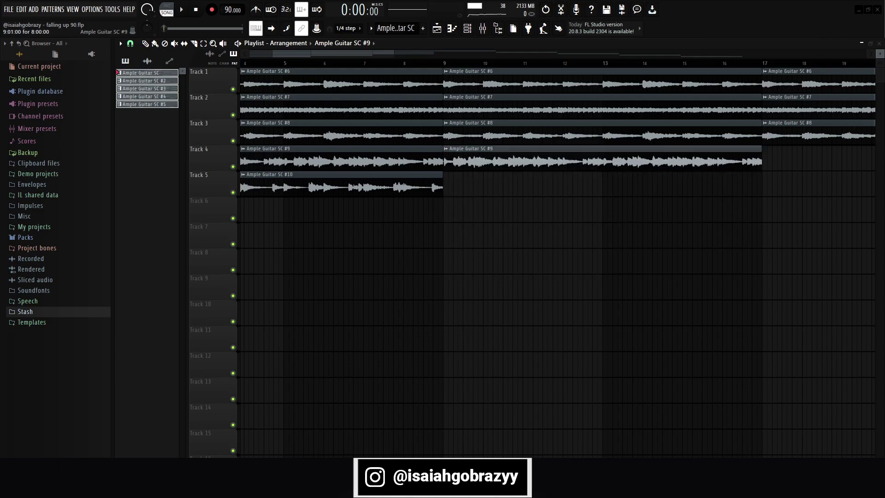
{"action": "scroll", "coordinate": [455, 161], "scroll_direction": "down", "scroll_amount": 3}
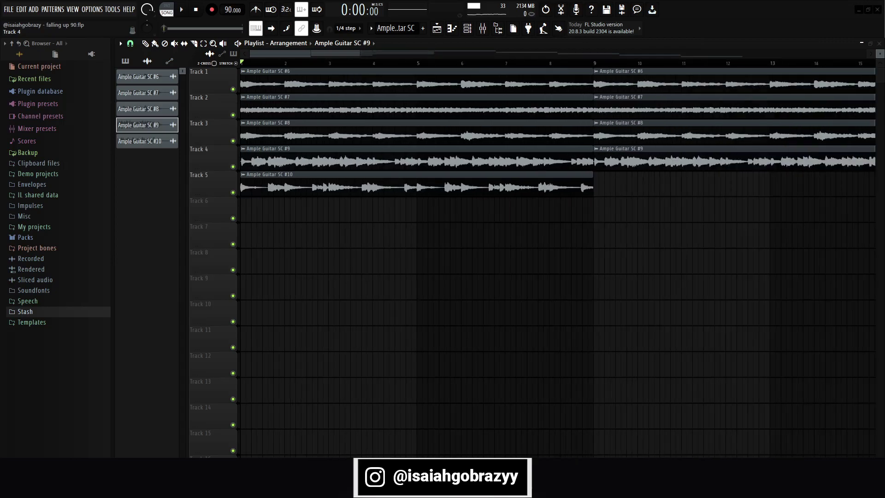
Play the layered guitar audio clips on Tracks 1 to 5 from bar 1, view the whole arrangement, and stop playback
{"action": "key", "text": "space"}
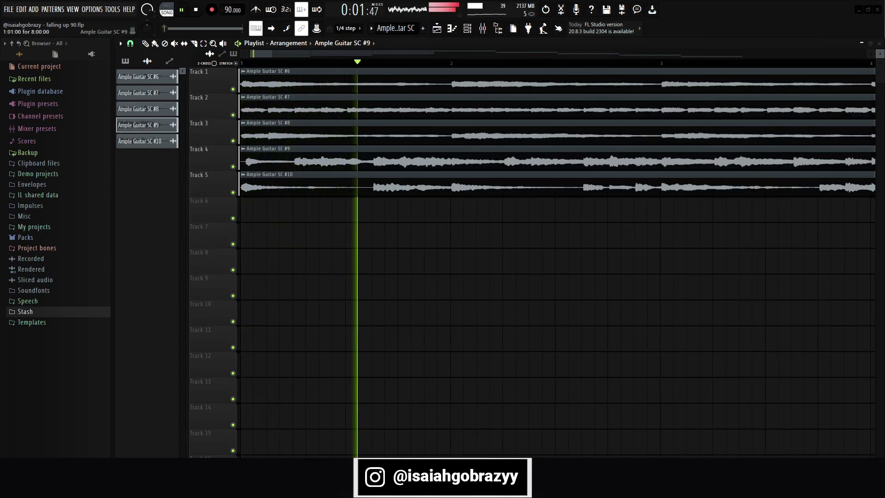
{"action": "scroll", "coordinate": [553, 184], "scroll_direction": "down", "scroll_amount": 3}
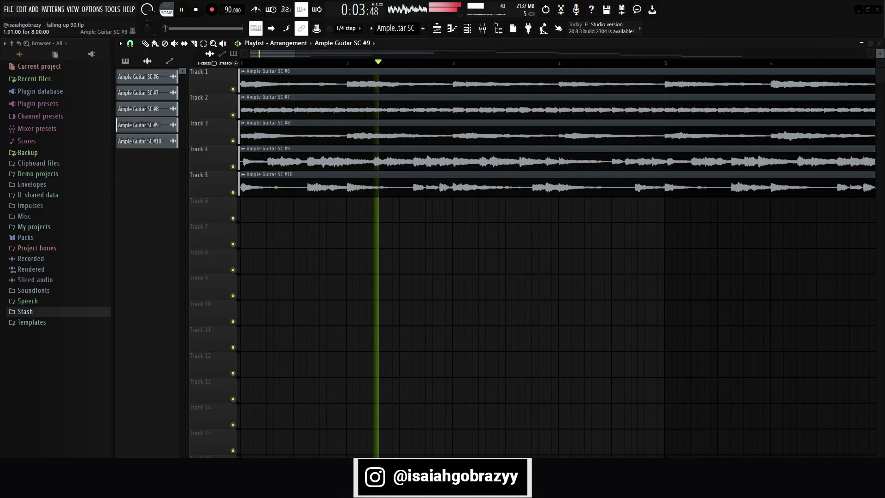
{"action": "scroll", "coordinate": [553, 185], "scroll_direction": "down", "scroll_amount": 4}
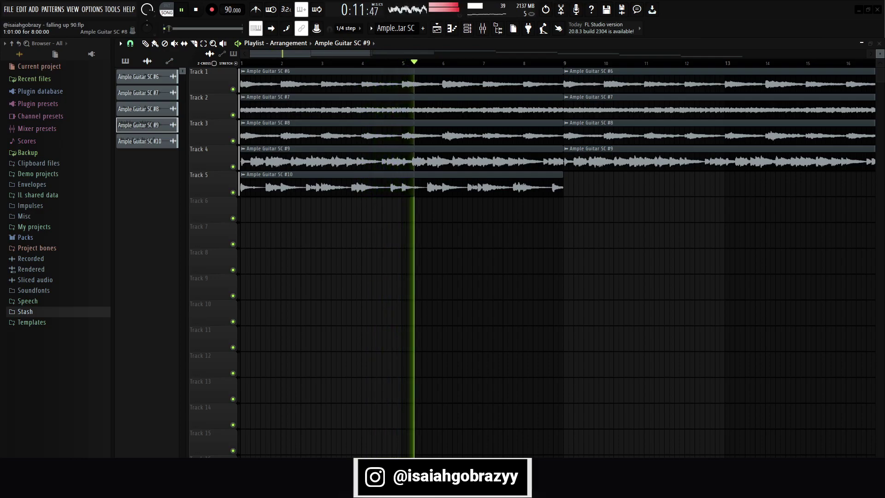
{"action": "scroll", "coordinate": [553, 230], "scroll_direction": "down", "scroll_amount": 1}
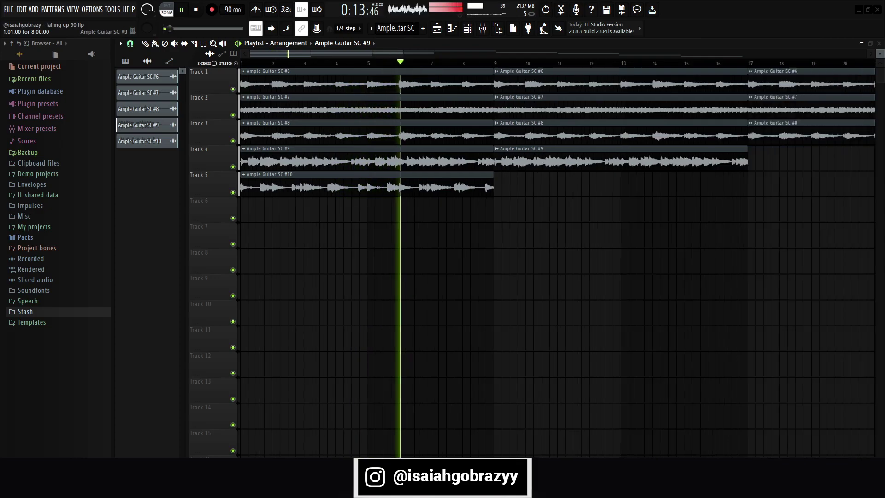
{"action": "scroll", "coordinate": [553, 231], "scroll_direction": "down", "scroll_amount": 6}
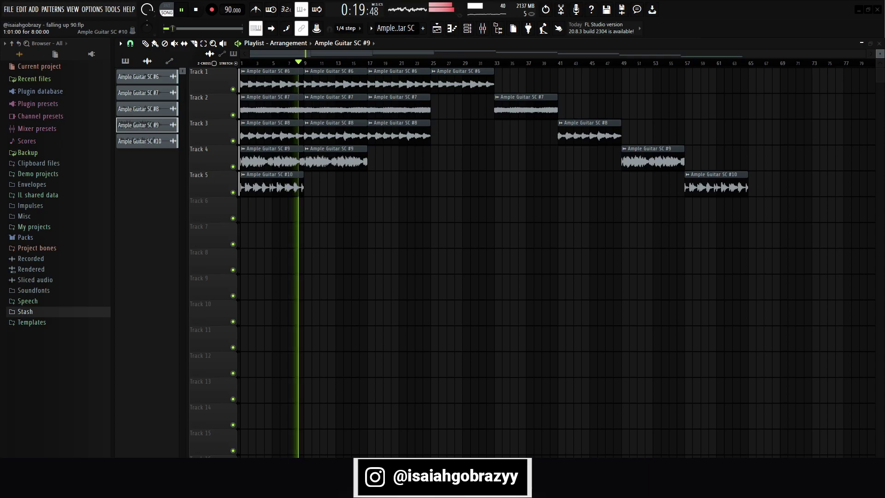
{"action": "key", "text": "space"}
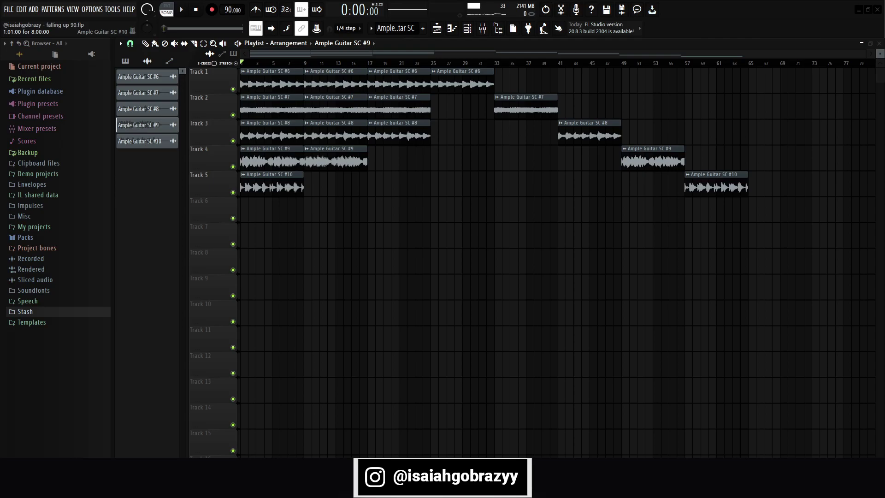
{"action": "scroll", "coordinate": [250, 159], "scroll_direction": "up", "scroll_amount": 2}
{"action": "scroll", "coordinate": [250, 159], "scroll_direction": "down", "scroll_amount": 2}
{"action": "scroll", "coordinate": [212, 106], "scroll_direction": "up", "scroll_amount": 1}
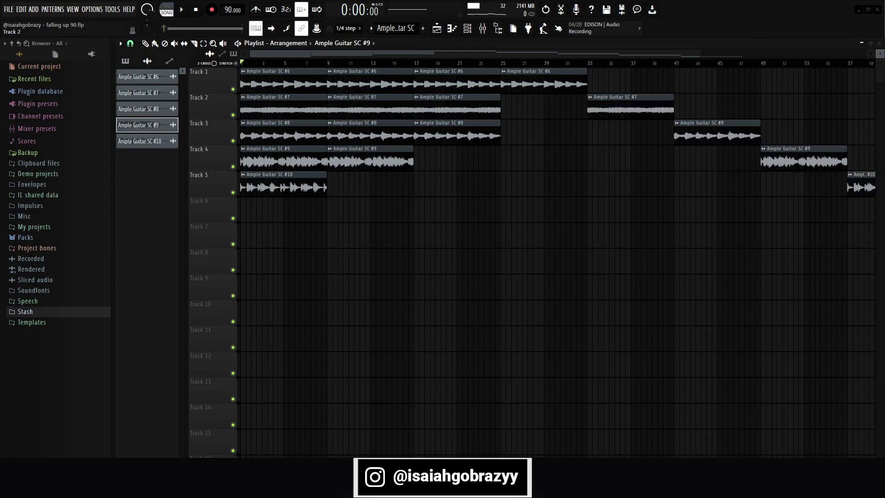